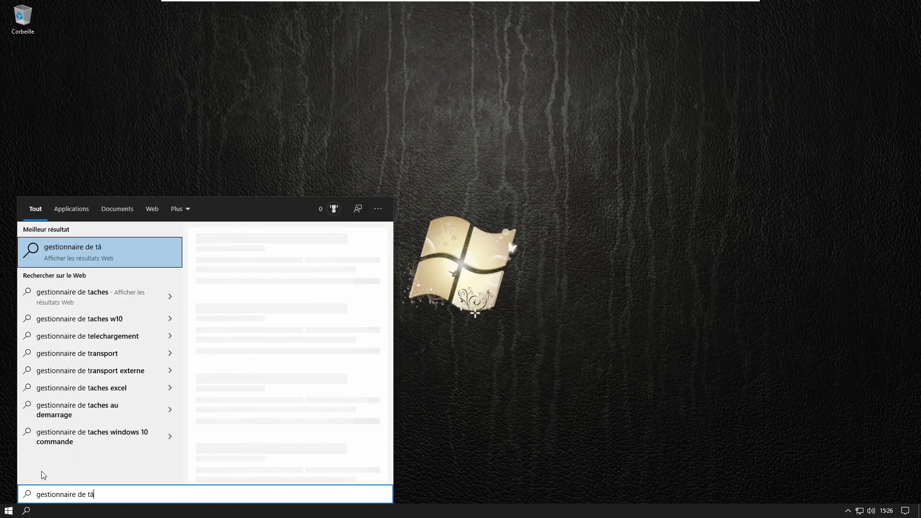
key(BackSpace)
text(s tâc)
key(Escape)
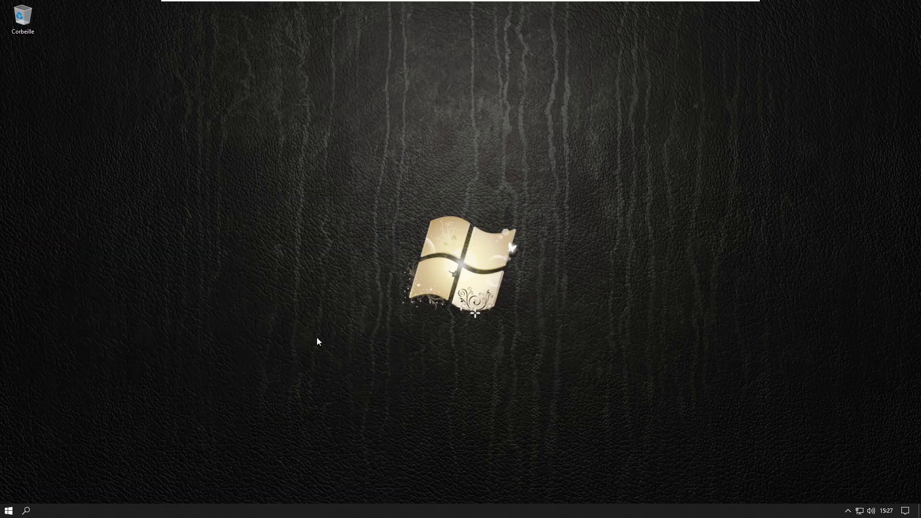
key(super)
text(taskmgr)
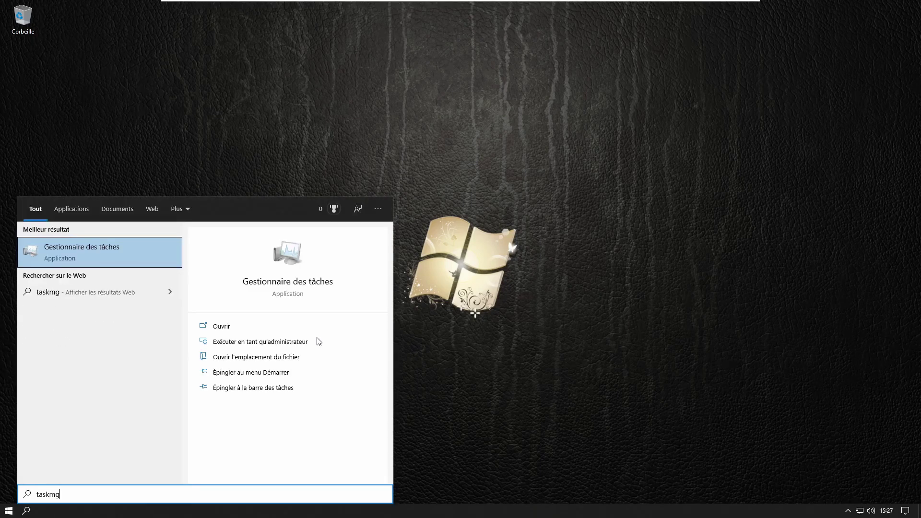
click(410, 122)
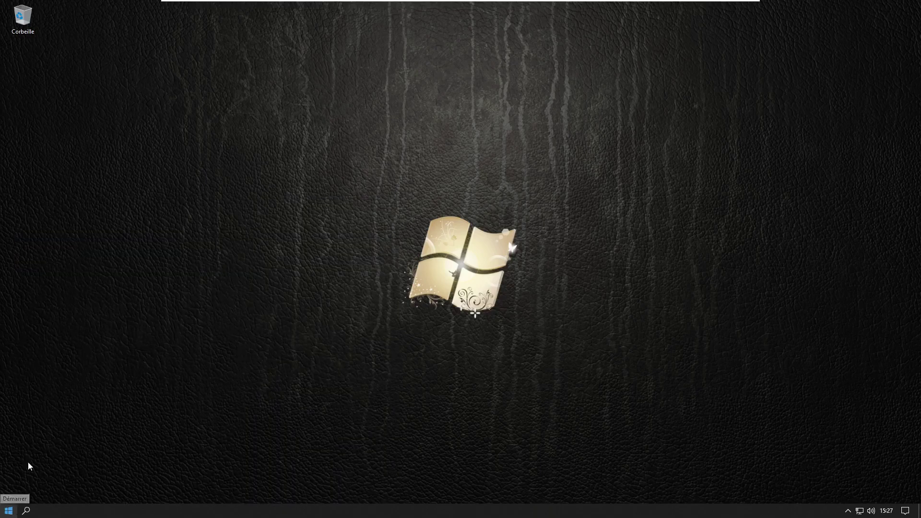
right_click(11, 513)
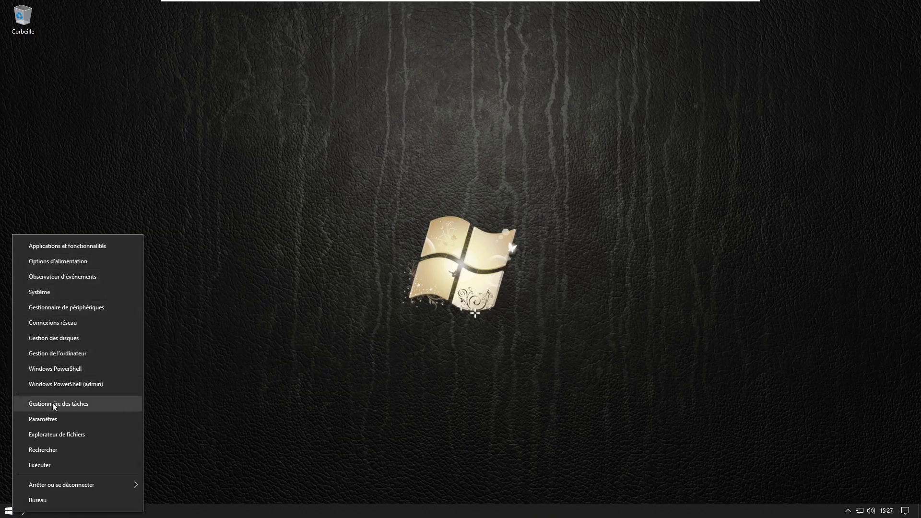
click(355, 265)
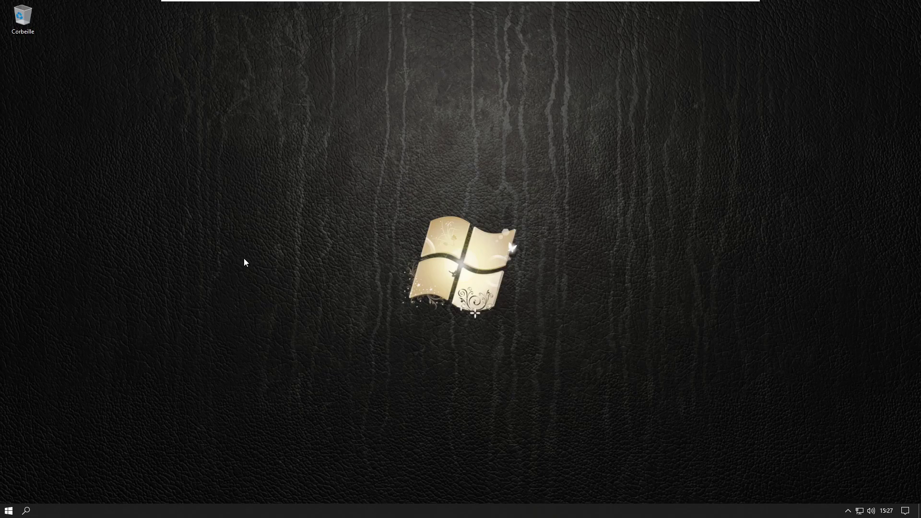
Search Windows for taskmgr, launch the Gestionnaire des tâches and expand it to its detailed view.
key(super)
text(task)
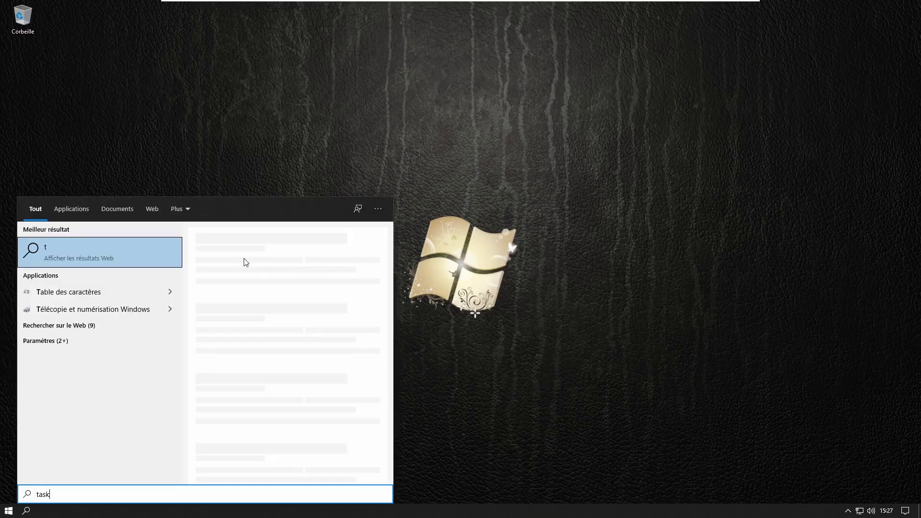
text(mgr)
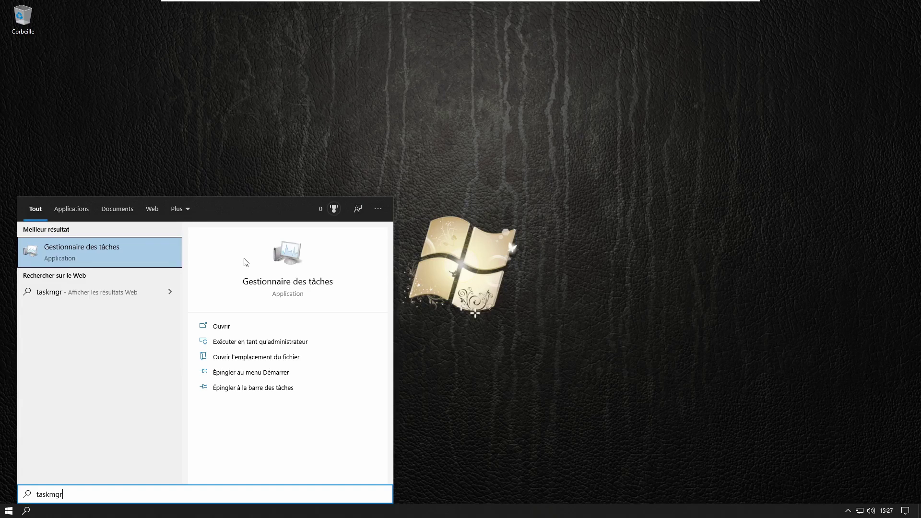
key(Return)
drag(319, 191, 284, 126)
click(228, 282)
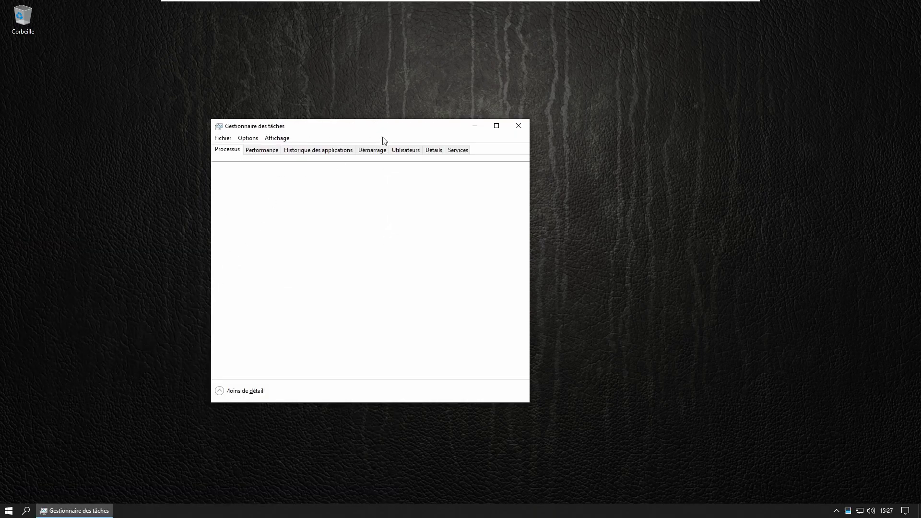
Enlarge the Gestionnaire des tâches window so all resource columns fit, and reposition it near the centre of the desktop.
drag(371, 126, 267, 109)
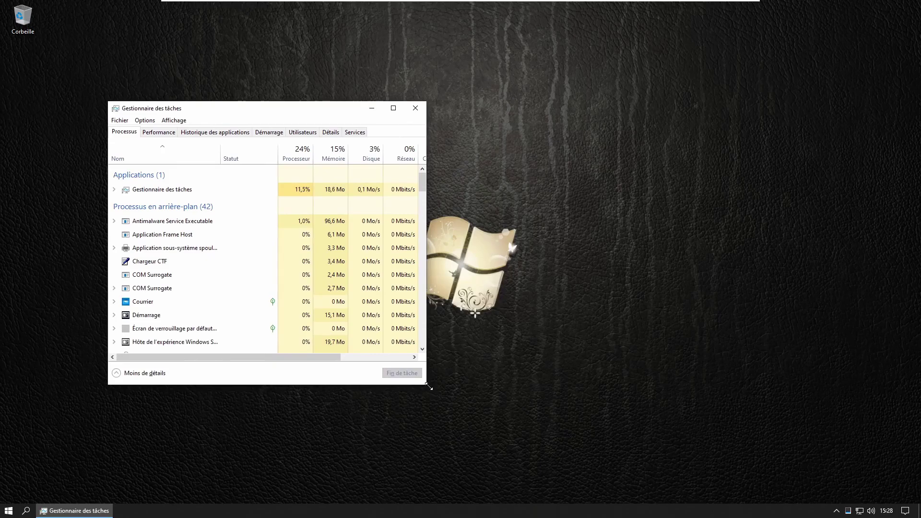
drag(434, 388, 758, 449)
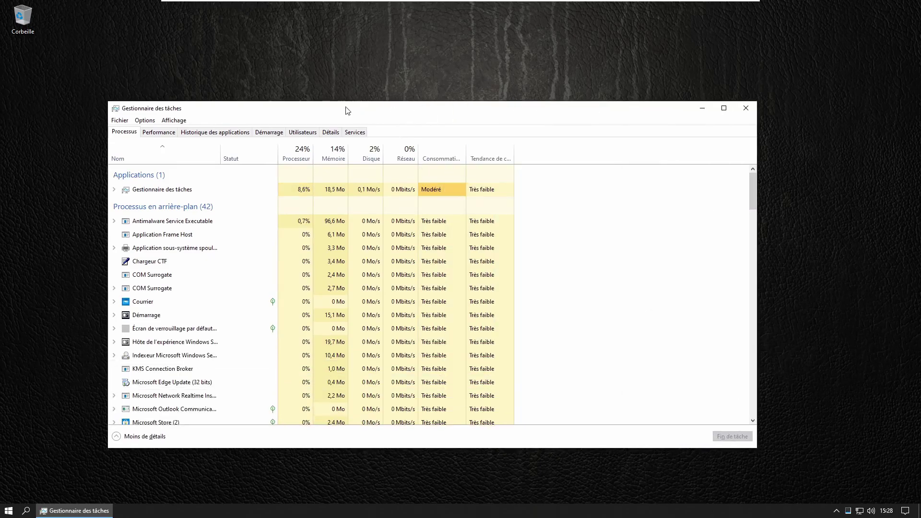
drag(348, 102, 363, 98)
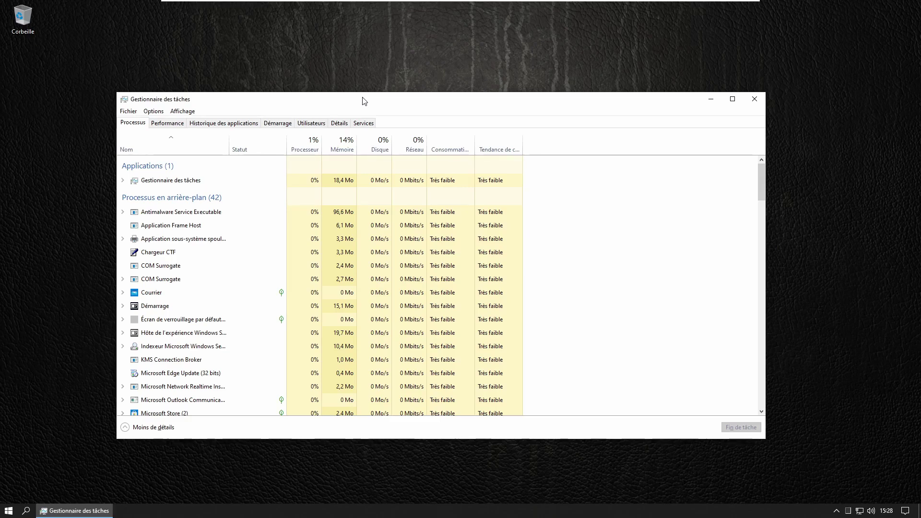
mouse_move(364, 101)
mouse_down()
mouse_move(377, 90)
mouse_move(370, 99)
mouse_up()
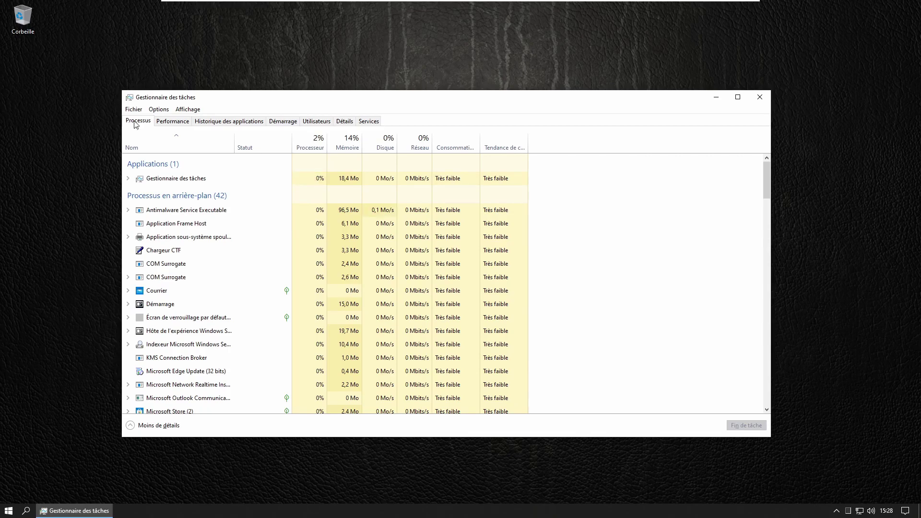
Examine the list of running applications, background processes and Windows processes, and return to its beginning.
scroll(642, 283, down, 4)
scroll(642, 282, down, 7)
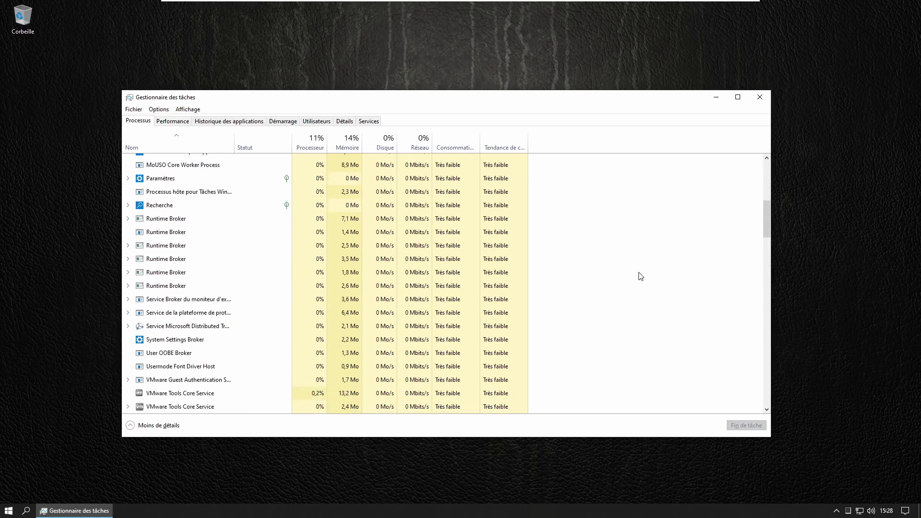
scroll(218, 264, up, 9)
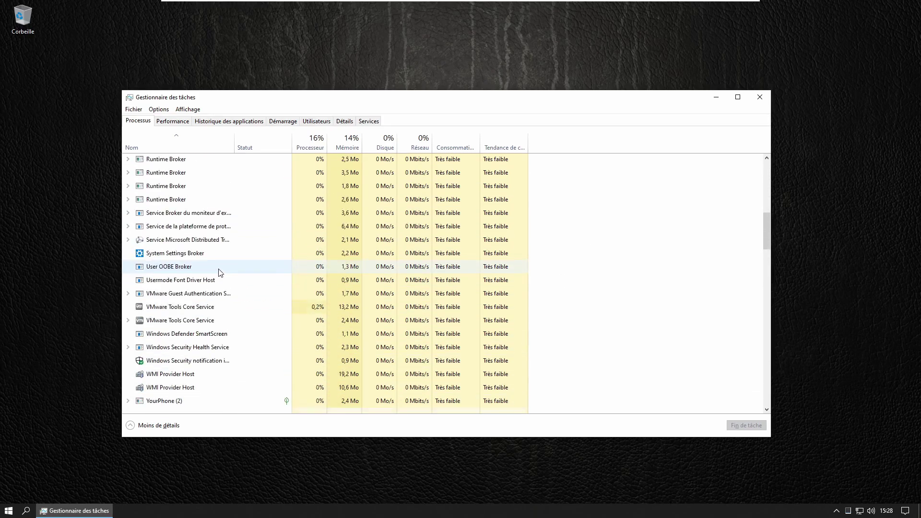
scroll(220, 248, down, 9)
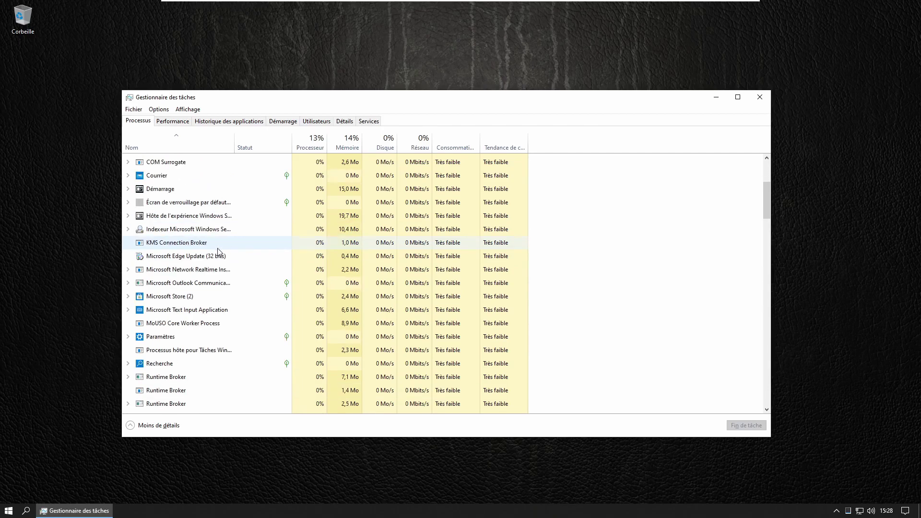
scroll(220, 251, down, 1)
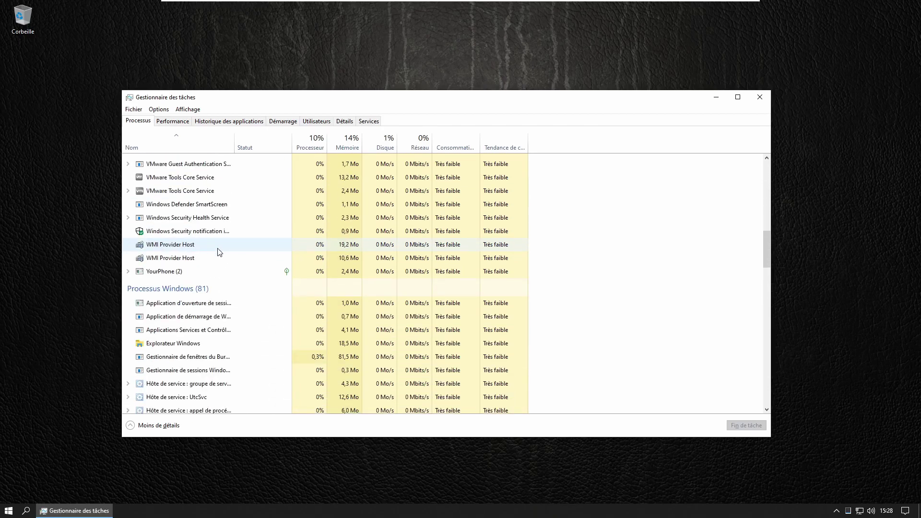
scroll(219, 252, up, 6)
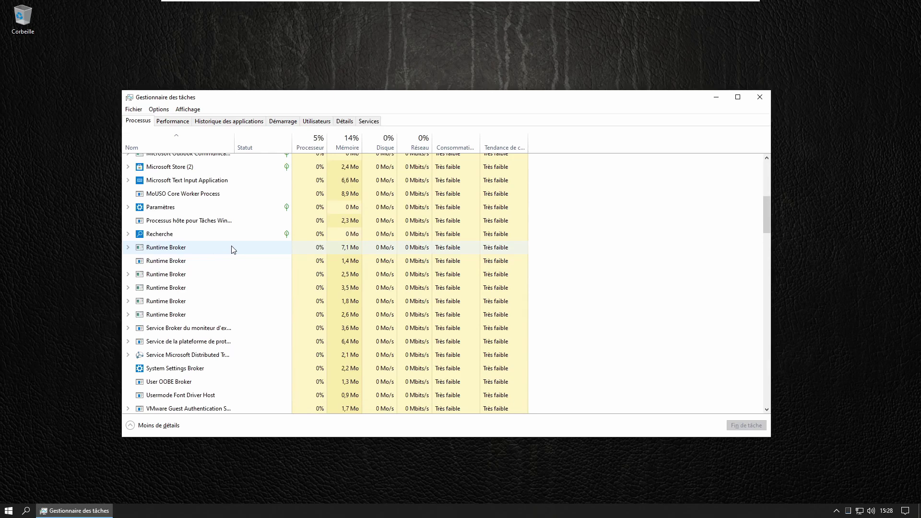
scroll(345, 315, down, 1)
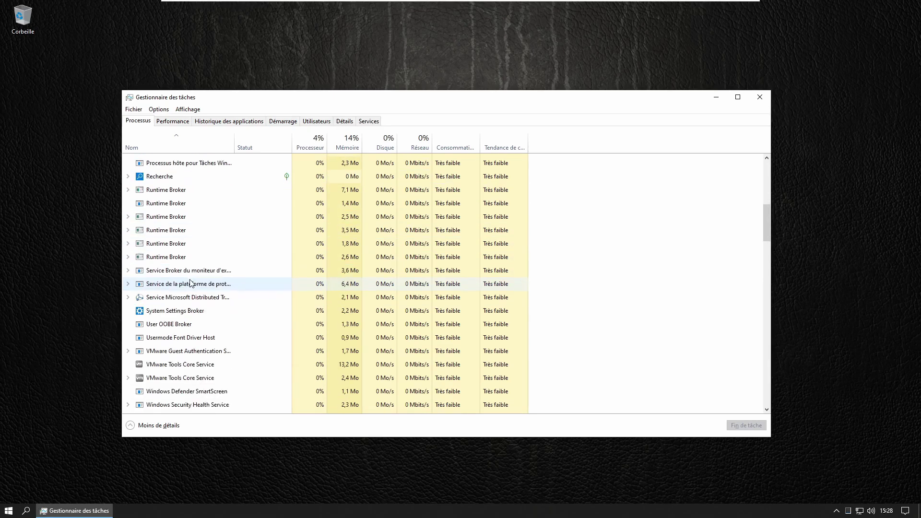
scroll(239, 249, down, 9)
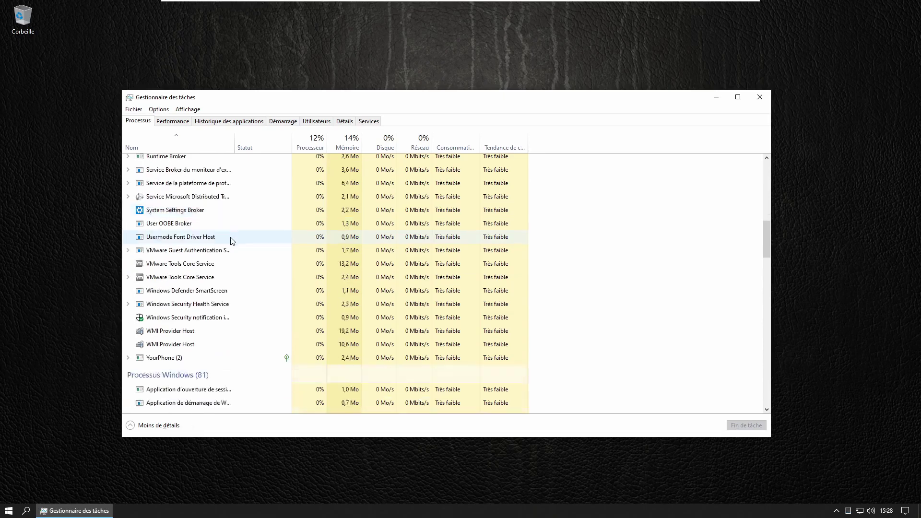
scroll(305, 259, up, 3)
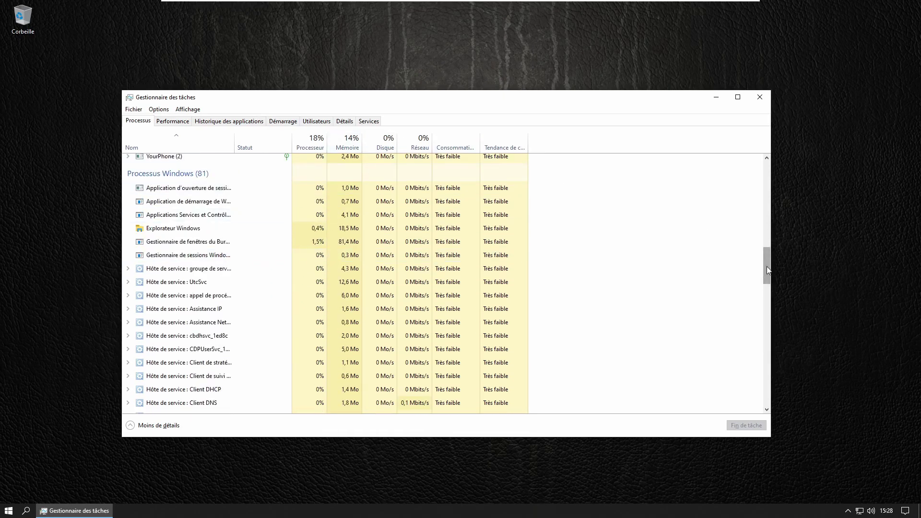
drag(766, 269, 774, 172)
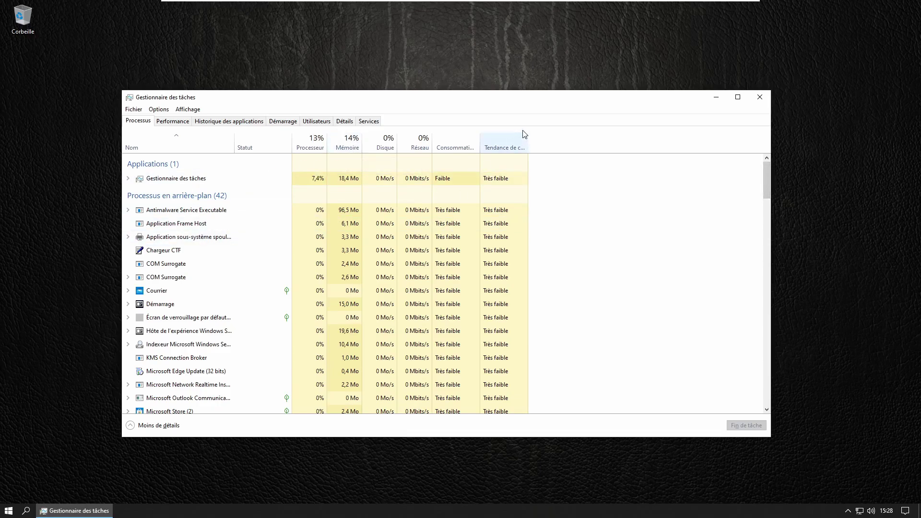
Widen the Tendance de consommation d'énergie and Consommation d'énergie columns so their full headings can be read.
drag(528, 144, 619, 144)
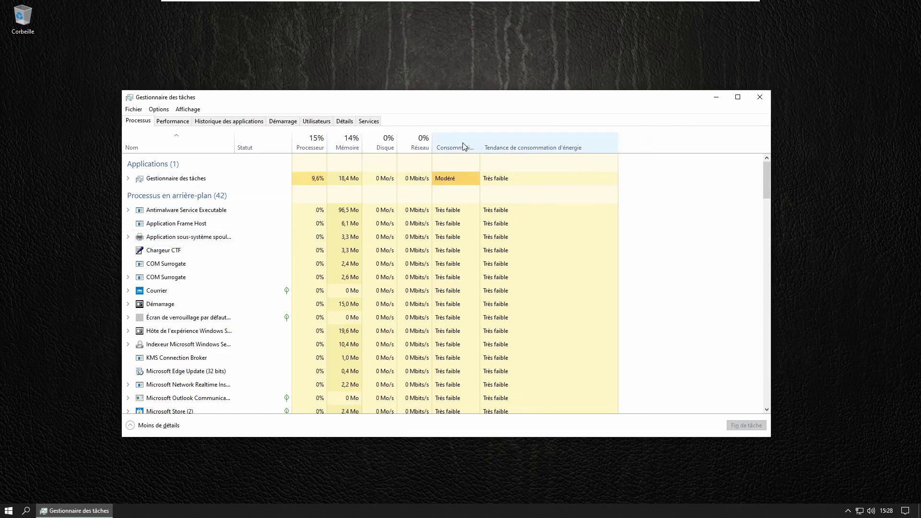
drag(480, 148, 528, 149)
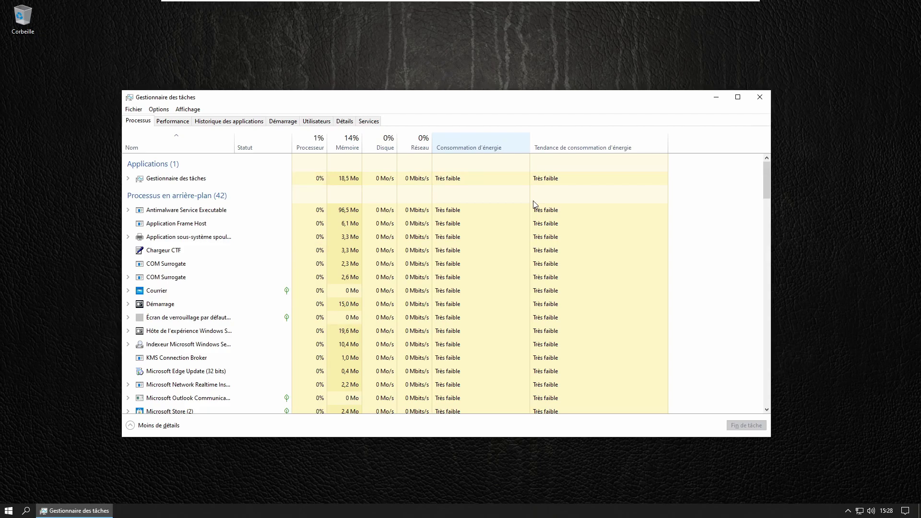
Sort the processes by Processeur and by Mémoire usage, and widen the Nom column to show longer process names.
click(314, 149)
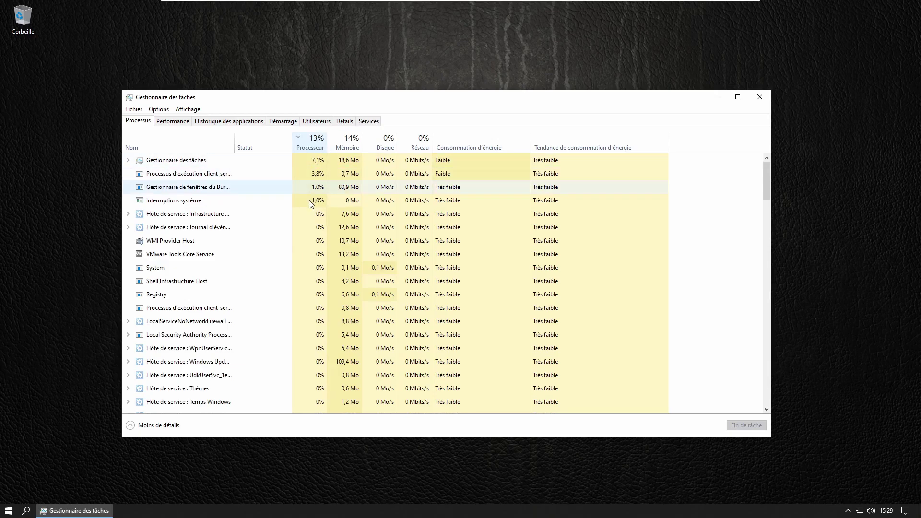
click(348, 143)
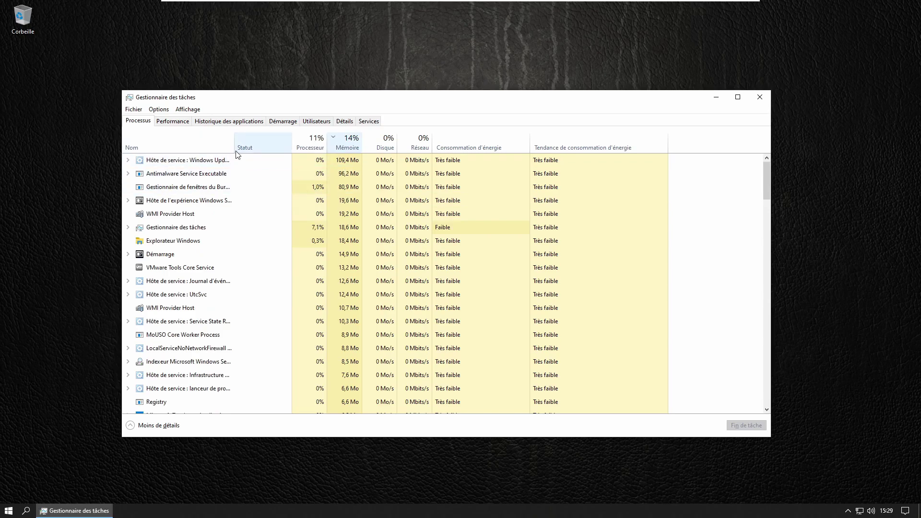
drag(235, 153, 276, 155)
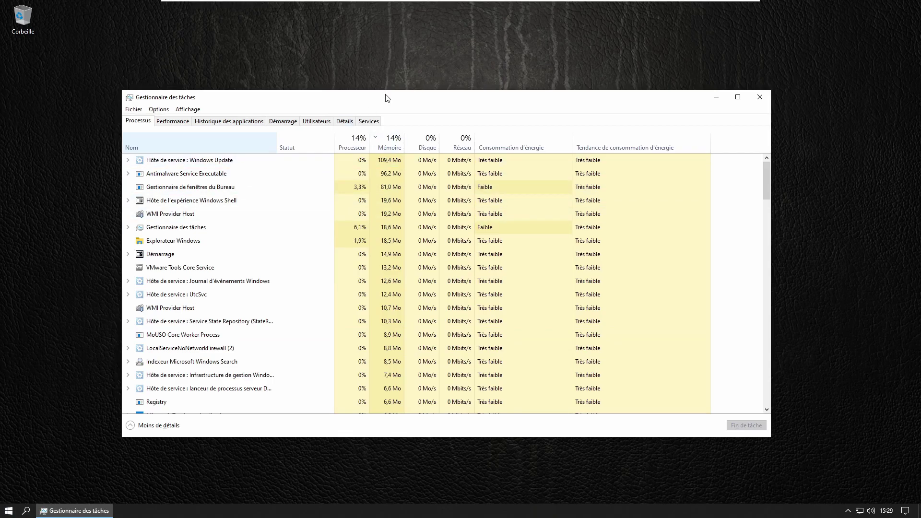
Sort the processes by Disque, by Réseau and finally by descending Processeur usage, and examine the most demanding ones.
click(431, 140)
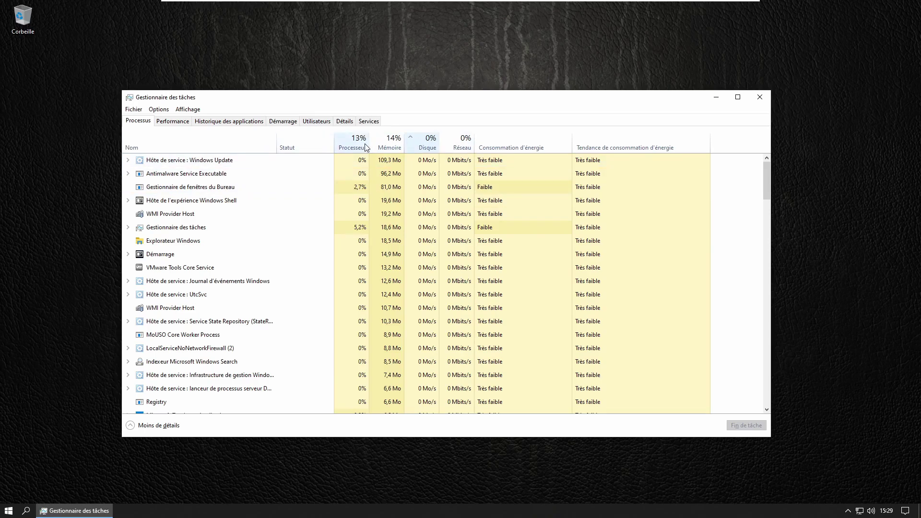
click(470, 153)
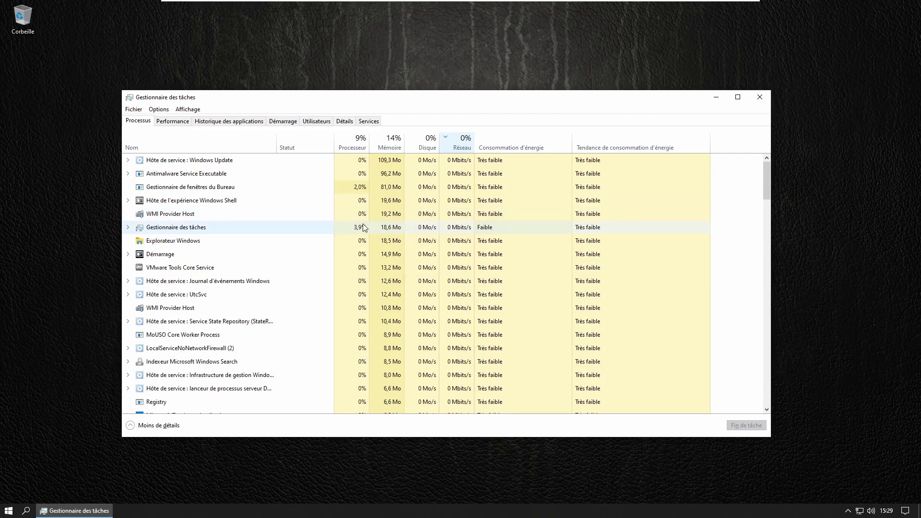
click(352, 143)
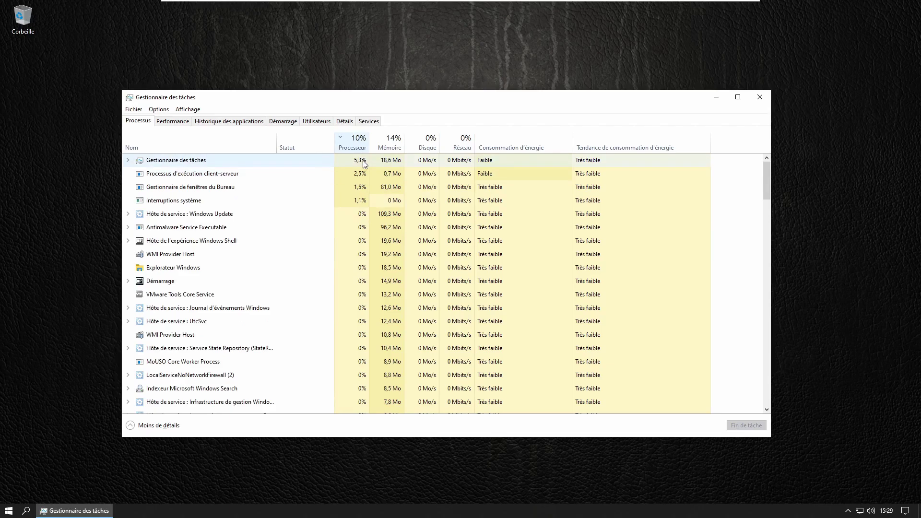
scroll(211, 206, down, 4)
scroll(212, 206, up, 4)
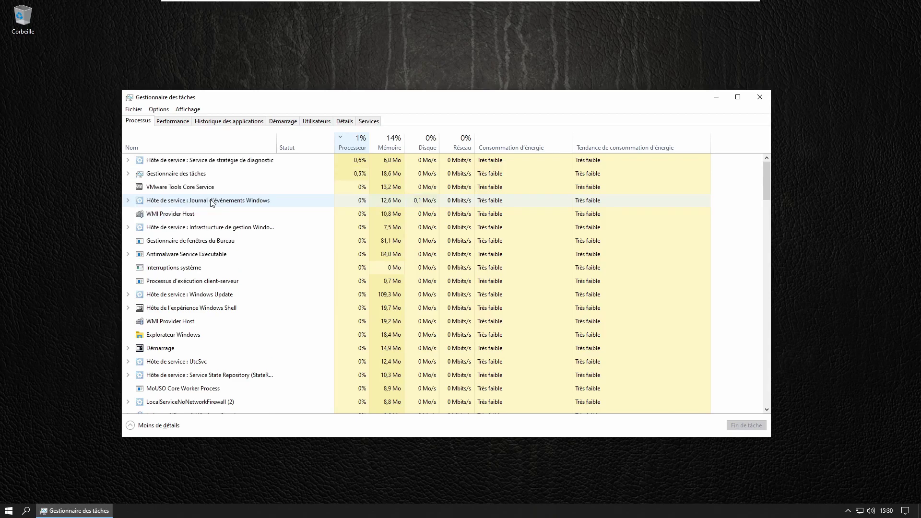
scroll(213, 201, down, 4)
scroll(218, 189, up, 4)
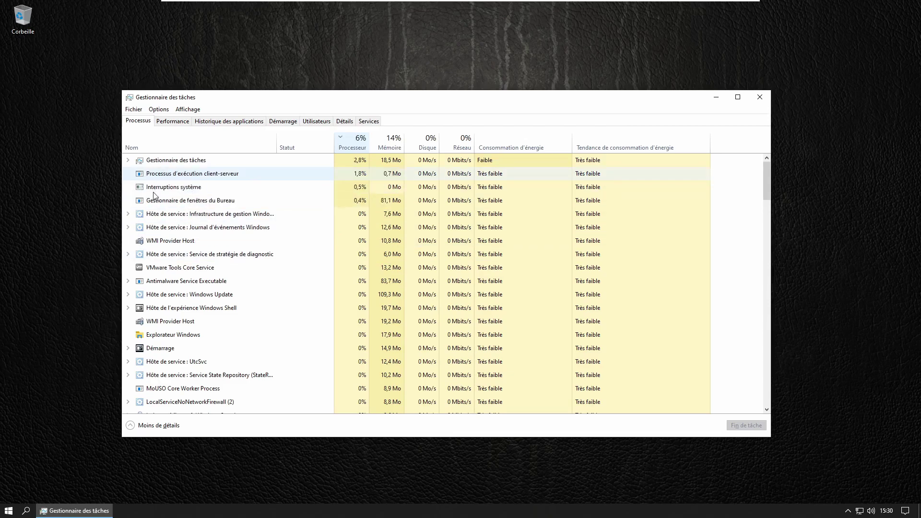
View the actions available for the Hôte de service : Infrastructure de gestion process and dismiss them without choosing any.
right_click(186, 234)
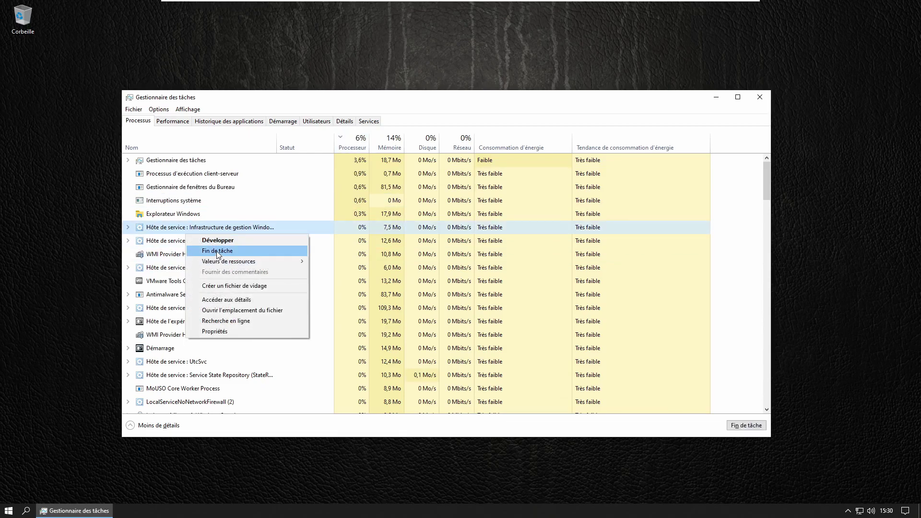
click(250, 101)
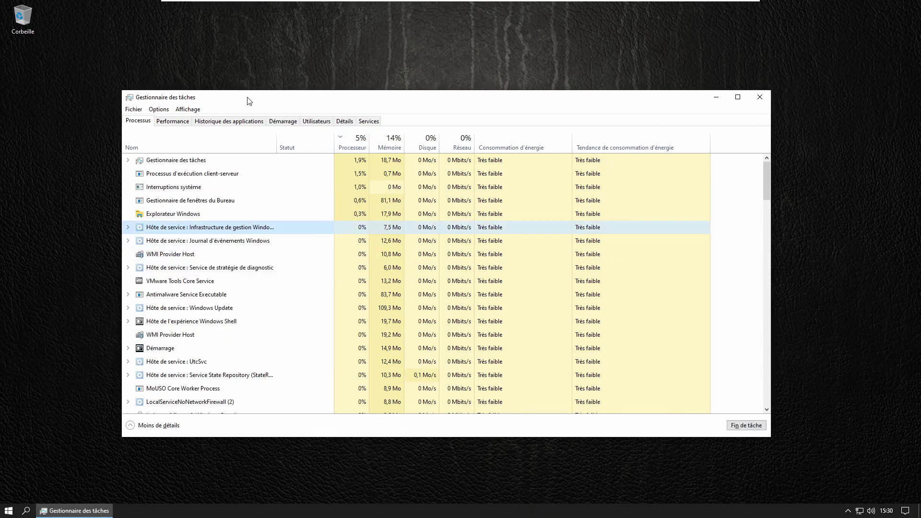
Search Windows for calc and launch the Calculatrice app as an additional running process.
key(super)
text(calc)
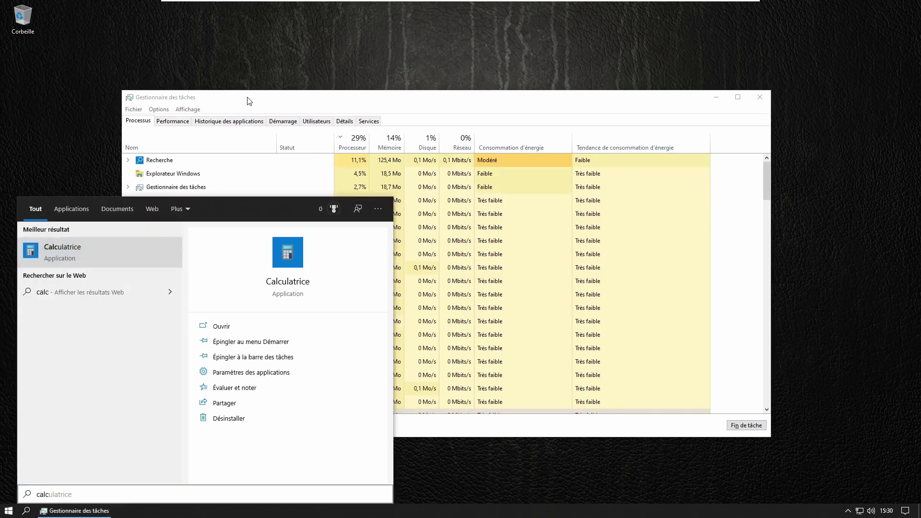
key(Return)
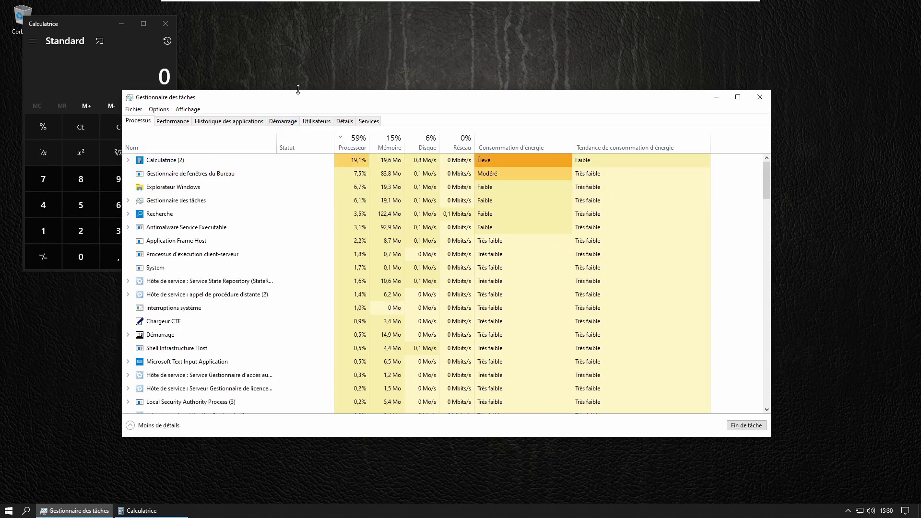
Move the Gestionnaire des tâches window clear of the calculator and expand the Calculatrice (2) process group.
drag(312, 96, 360, 101)
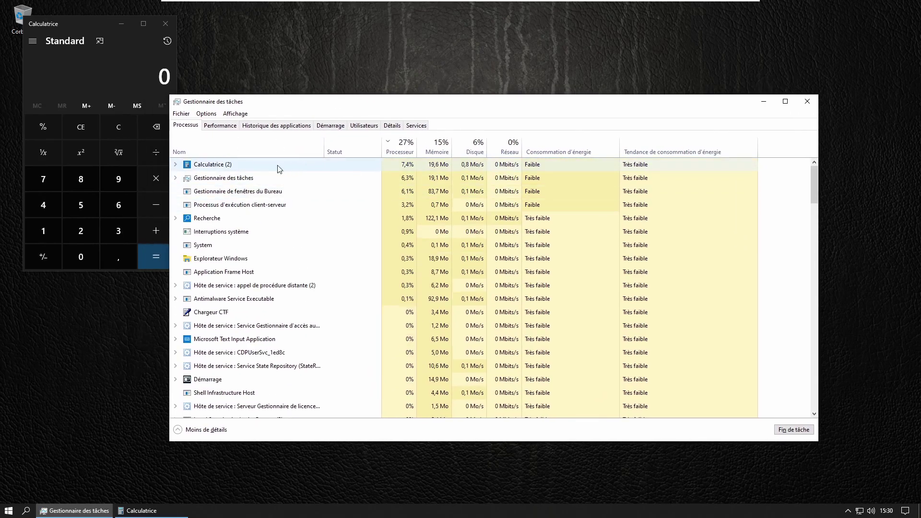
click(259, 272)
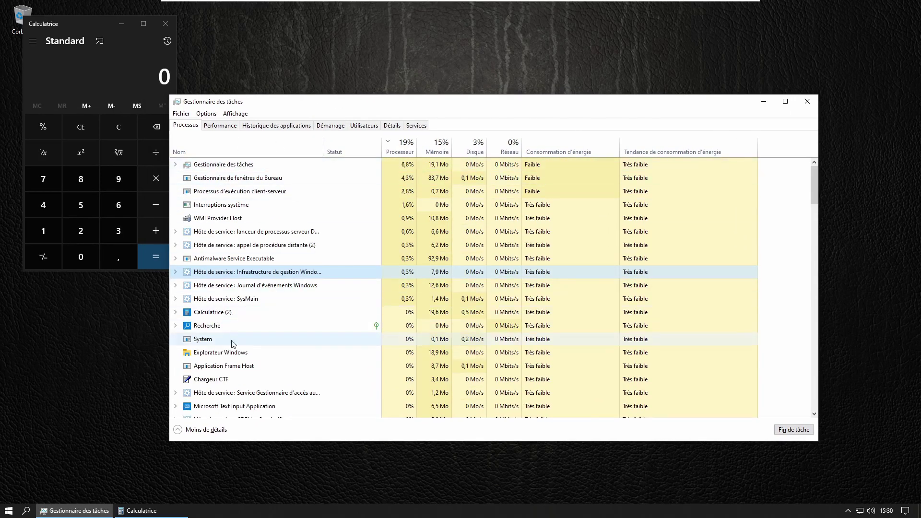
click(227, 314)
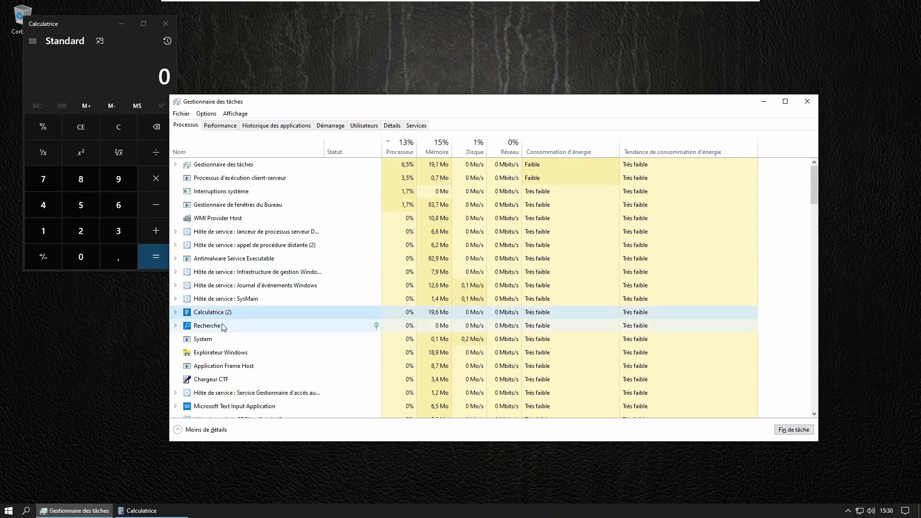
click(175, 312)
click(175, 312)
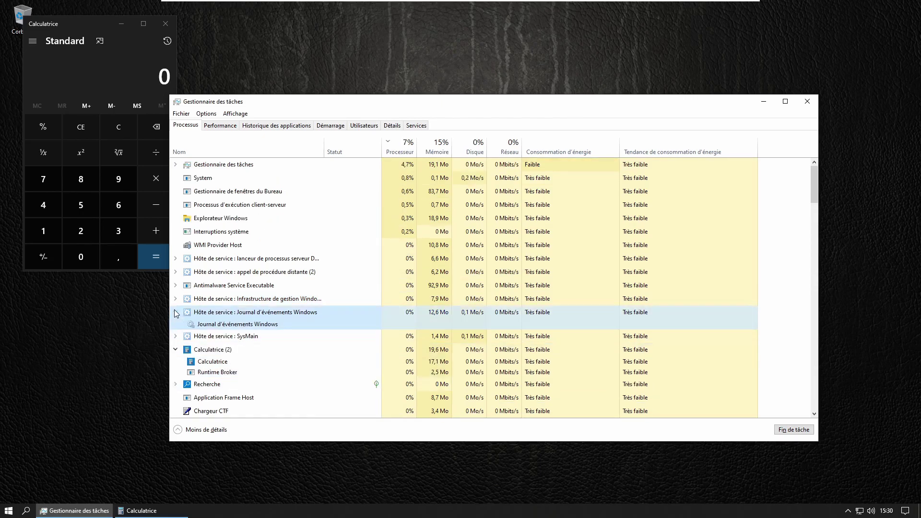
Select the Calculatrice (2) group and reposition the Calculatrice window beside the process list.
click(181, 351)
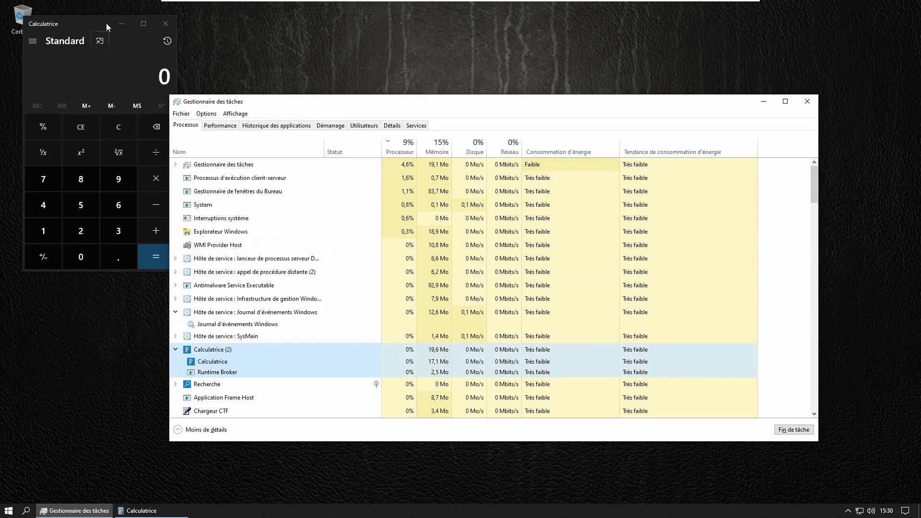
drag(108, 23, 218, 57)
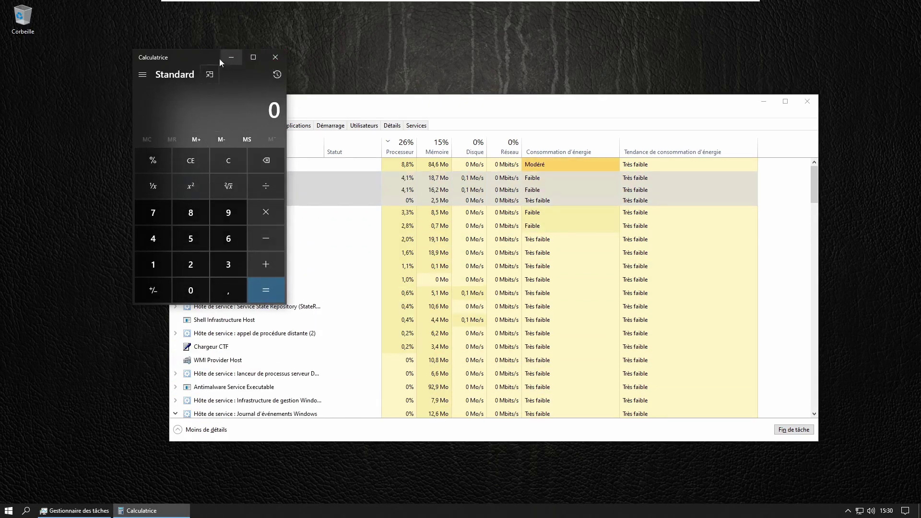
drag(177, 57, 62, 58)
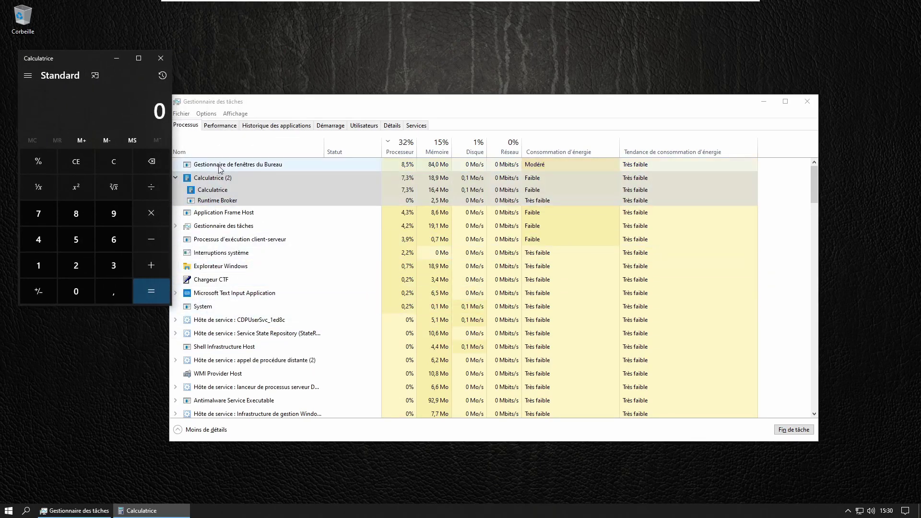
right_click(221, 191)
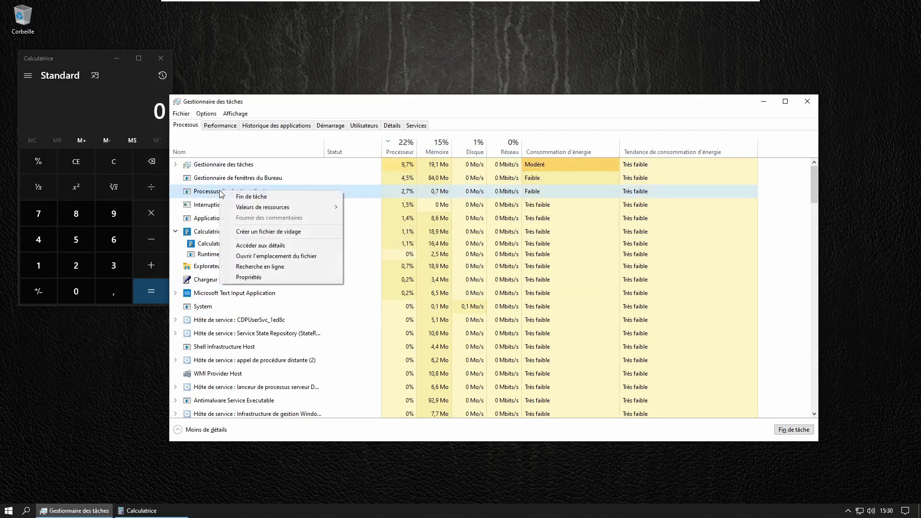
click(255, 197)
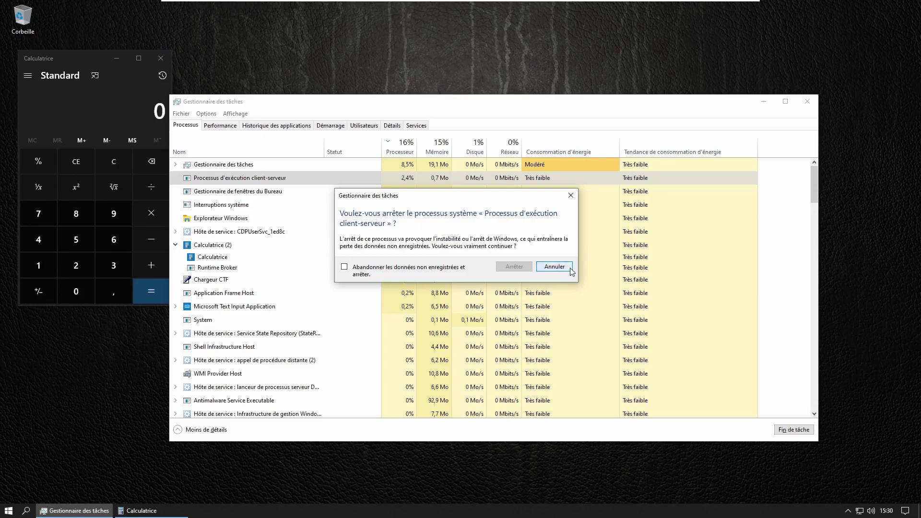
click(570, 269)
End the Calculatrice (2) task from the process list.
click(208, 287)
right_click(210, 287)
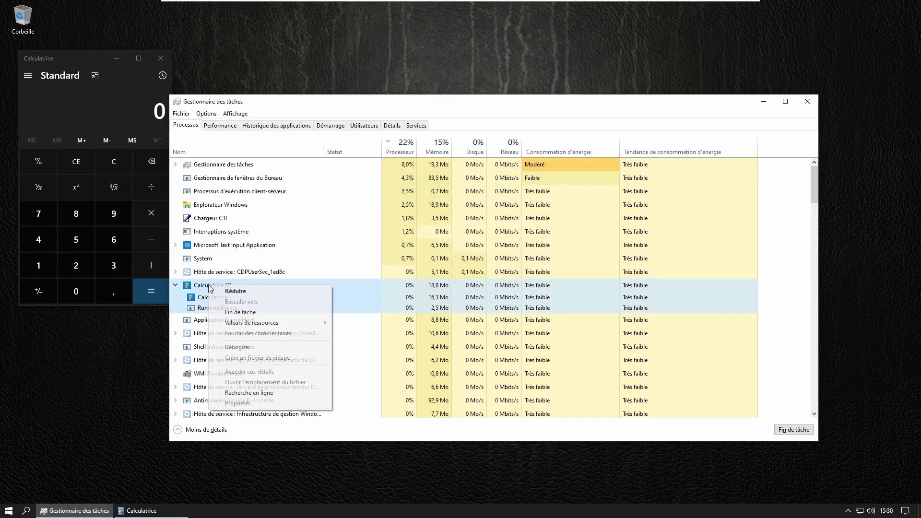
click(250, 313)
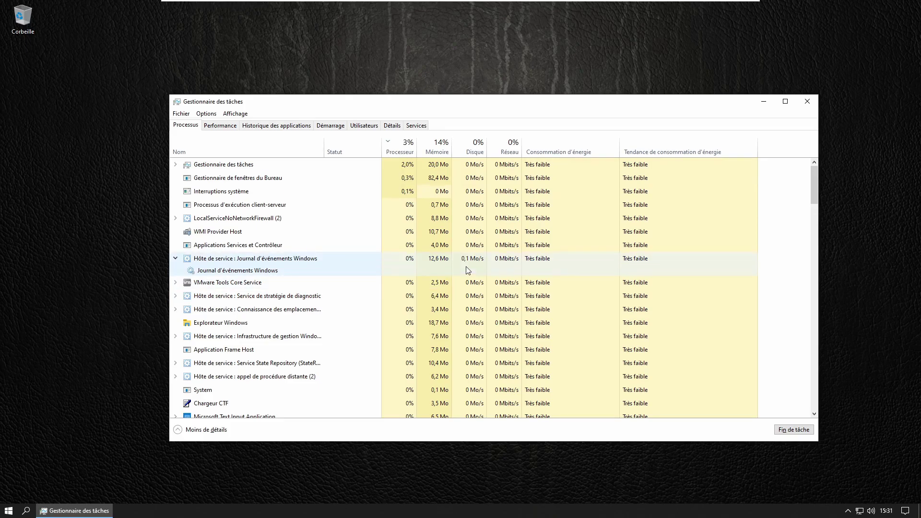
Look through the remaining processes, and examine the Processeur performance graph and its statistics.
scroll(711, 253, down, 4)
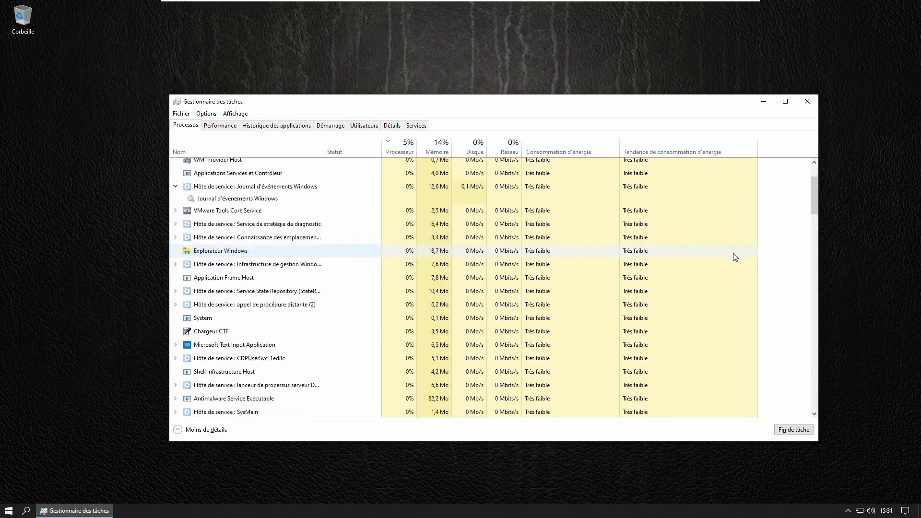
scroll(730, 263, up, 5)
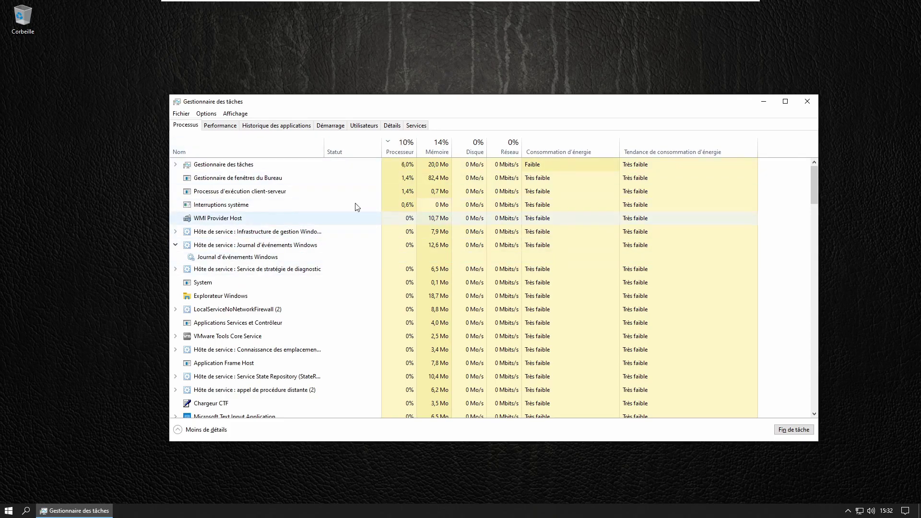
click(219, 127)
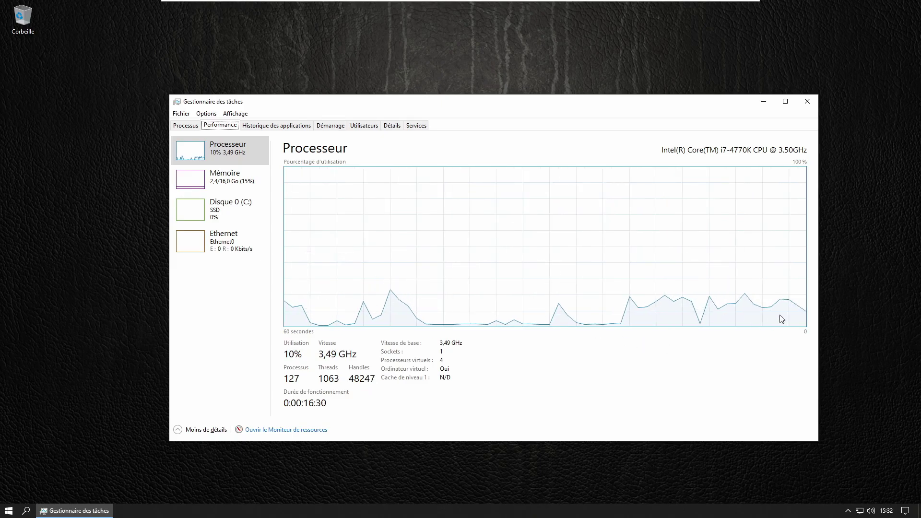
click(177, 127)
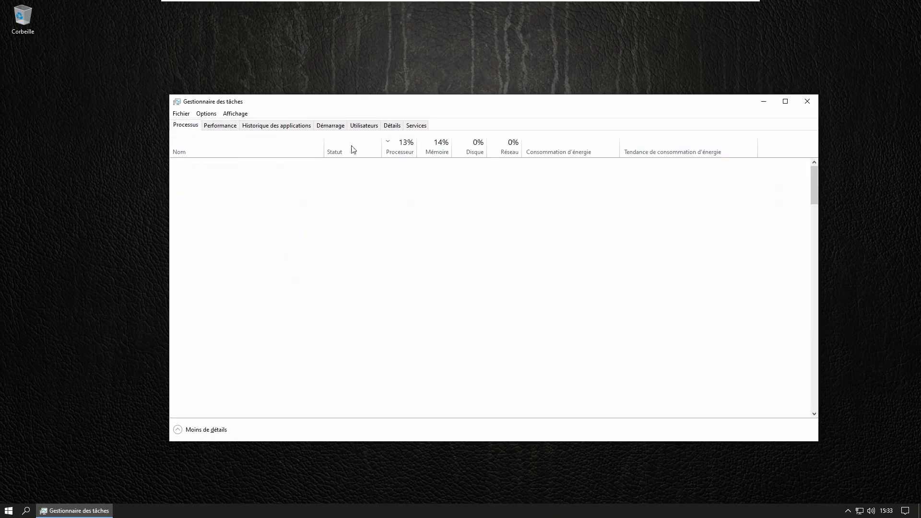
click(218, 125)
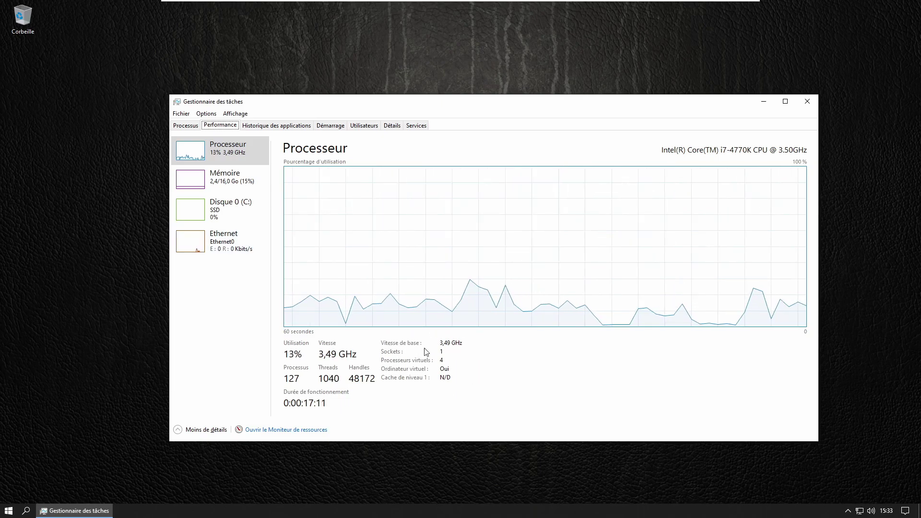
drag(417, 107, 380, 113)
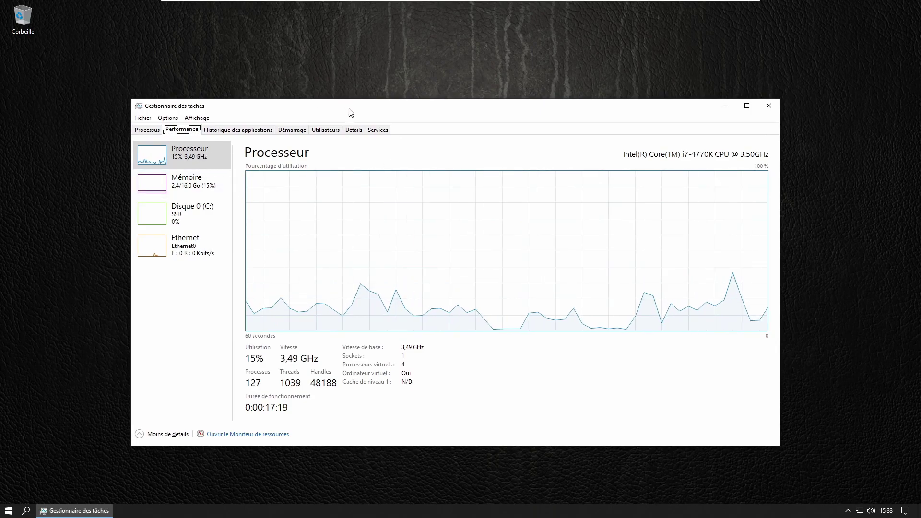
drag(358, 107, 369, 108)
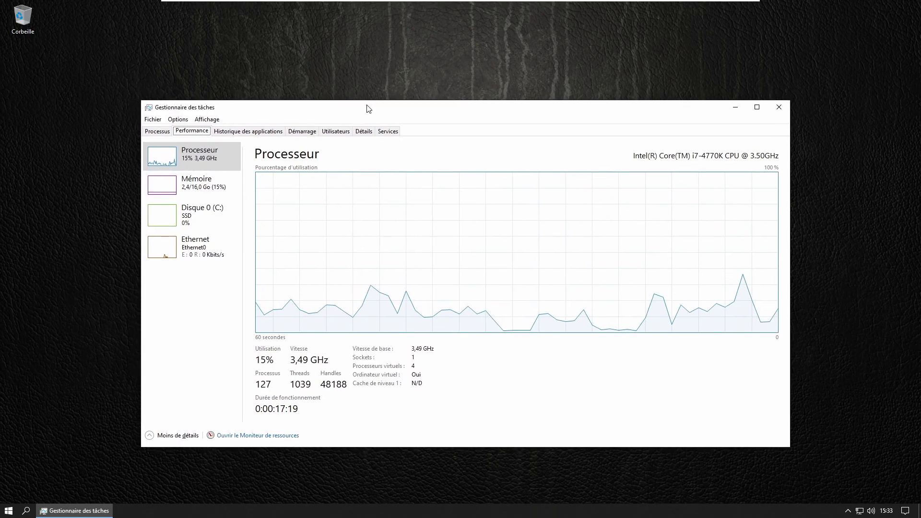
Examine the performance graphs and details for Mémoire and for Disque 0 (C:).
click(206, 182)
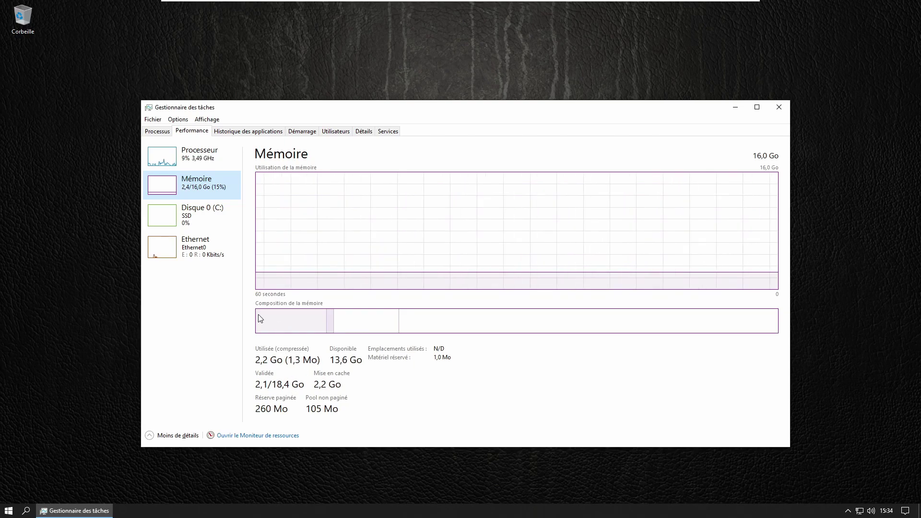
mouse_move(260, 319)
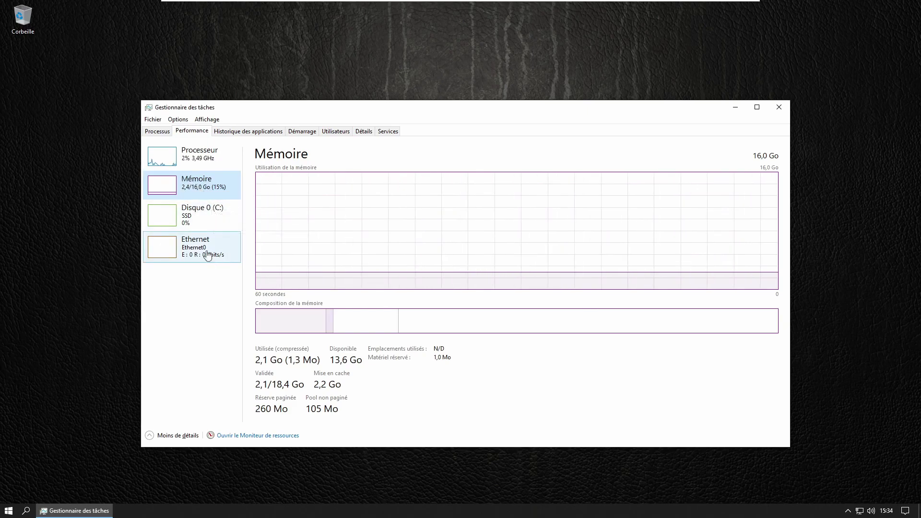
click(189, 216)
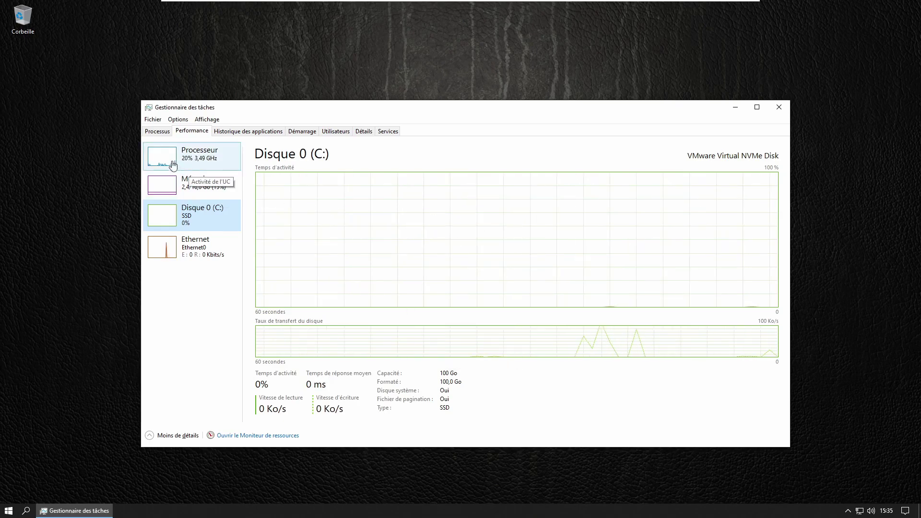
click(158, 131)
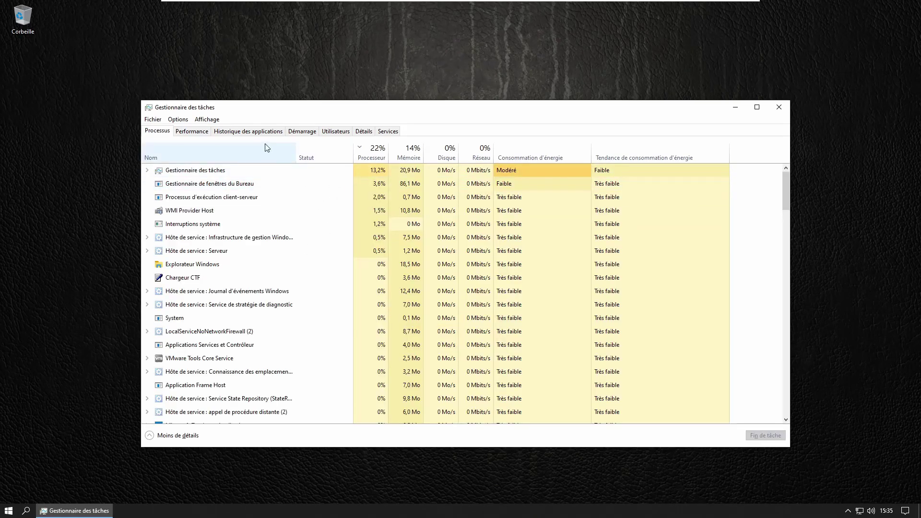
click(196, 131)
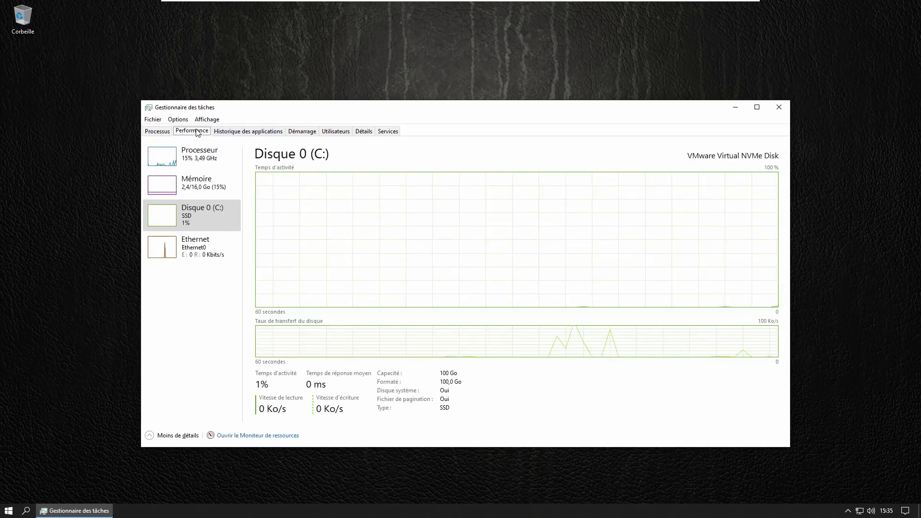
Examine the Ethernet performance graph and connection details, comparing them with the Disque 0 (C:) activity.
click(194, 247)
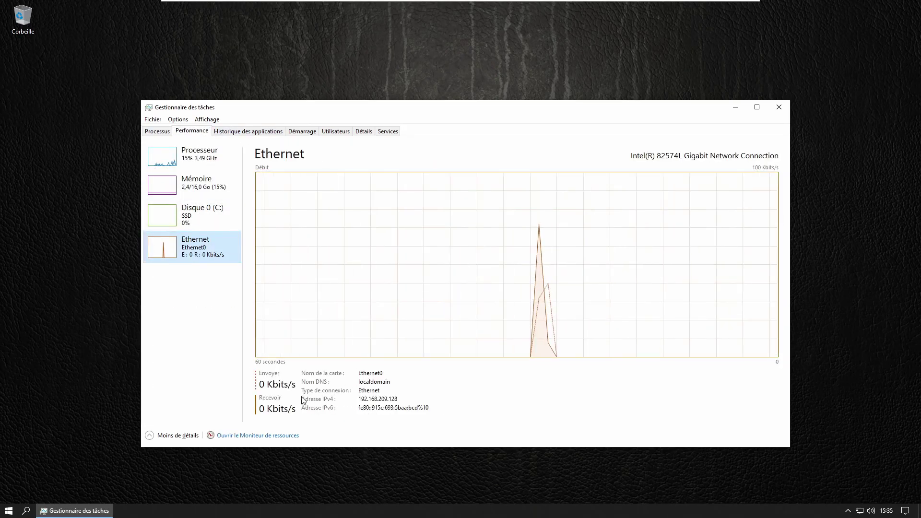
click(207, 222)
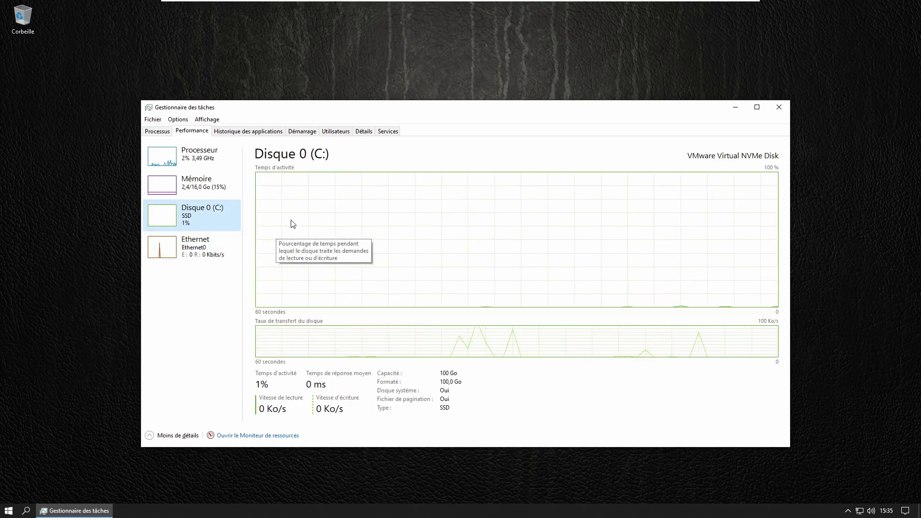
click(228, 252)
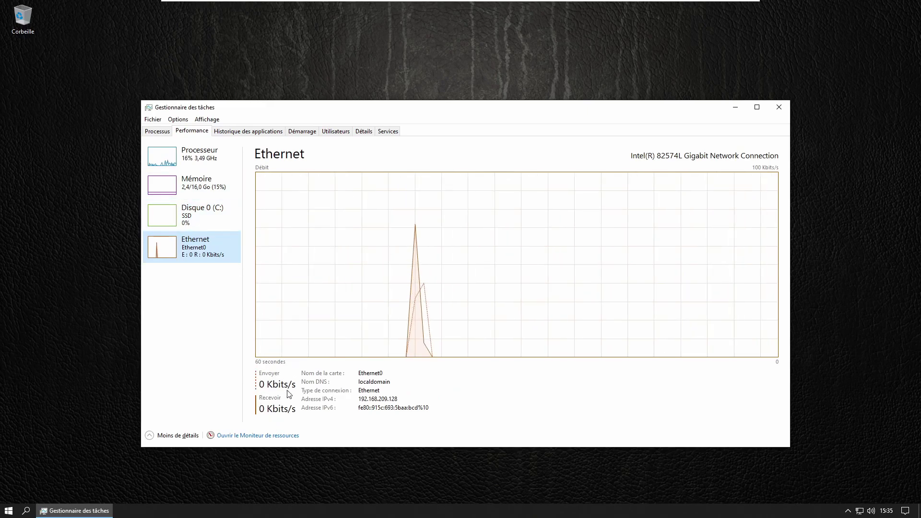
click(197, 212)
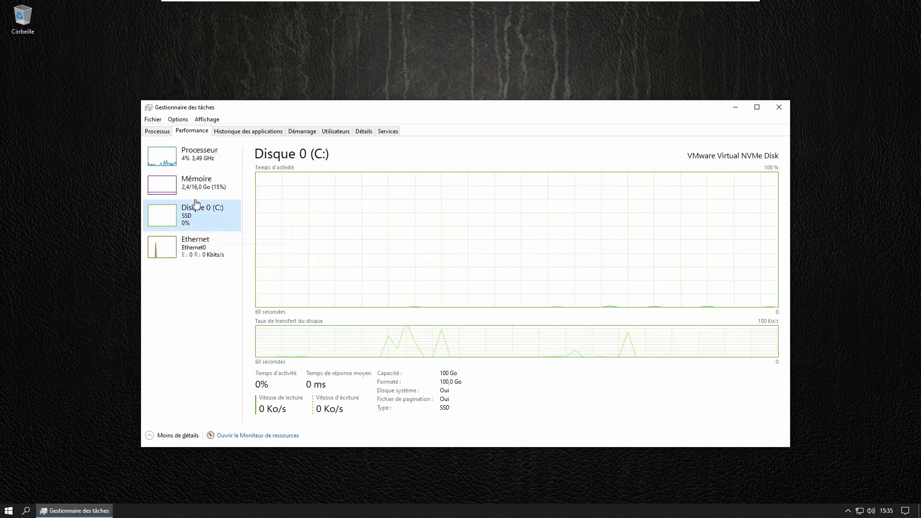
Go through the Historique des applications, Démarrage, Utilisateurs, Détails and Services views.
click(240, 133)
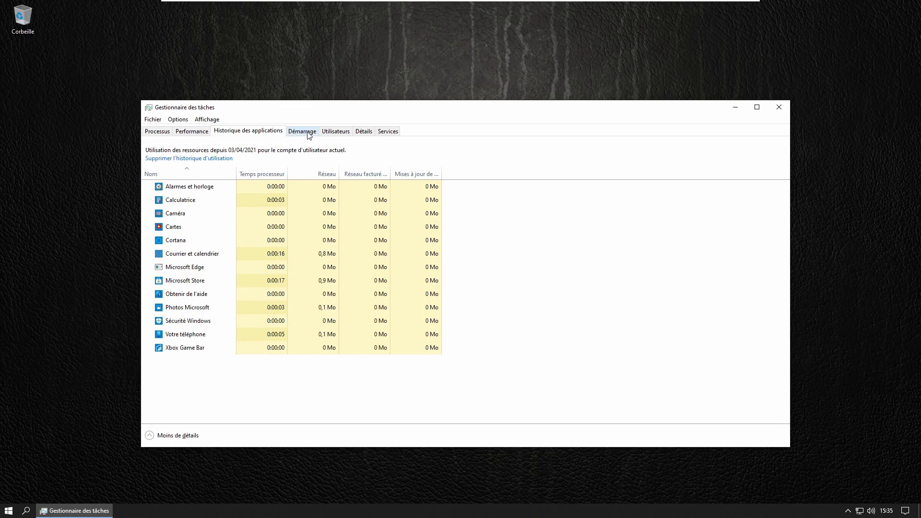
click(310, 134)
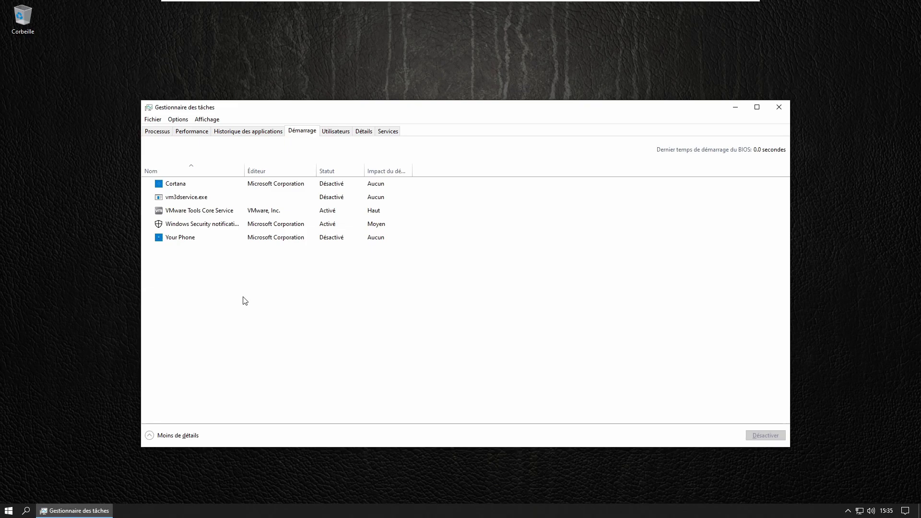
click(340, 132)
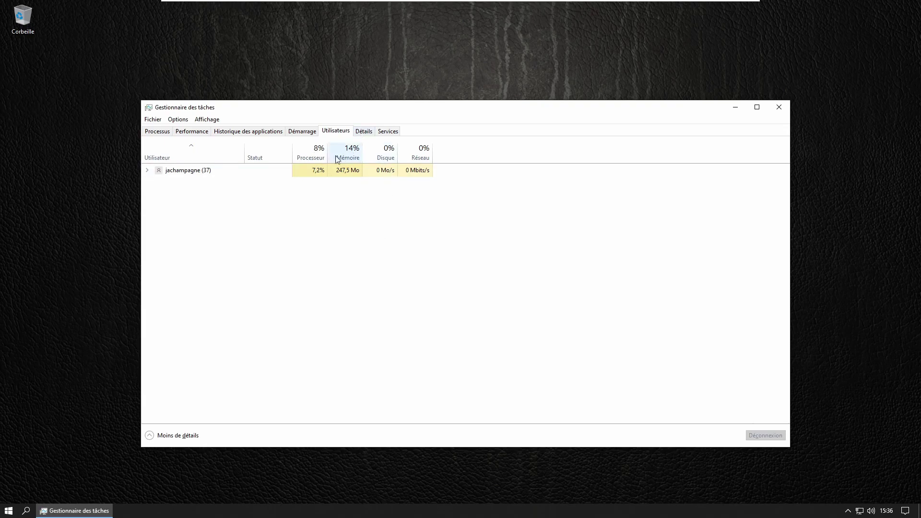
click(367, 133)
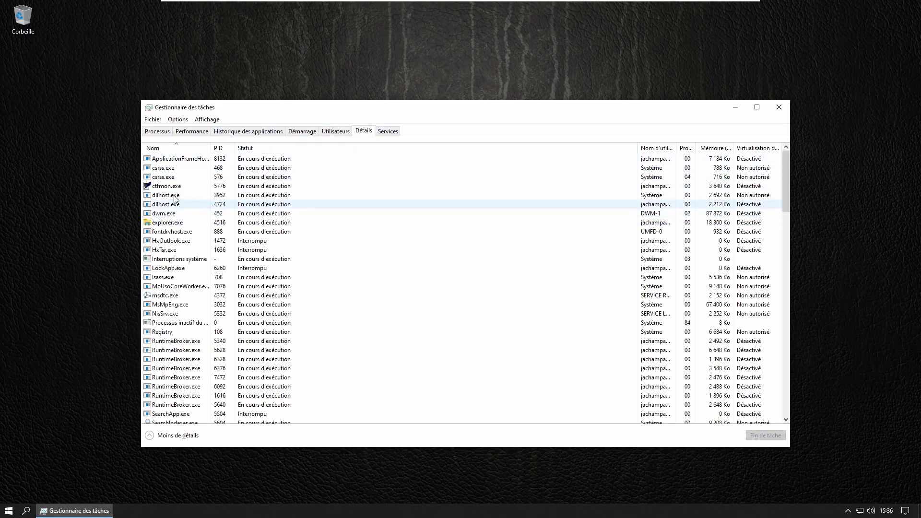
click(397, 132)
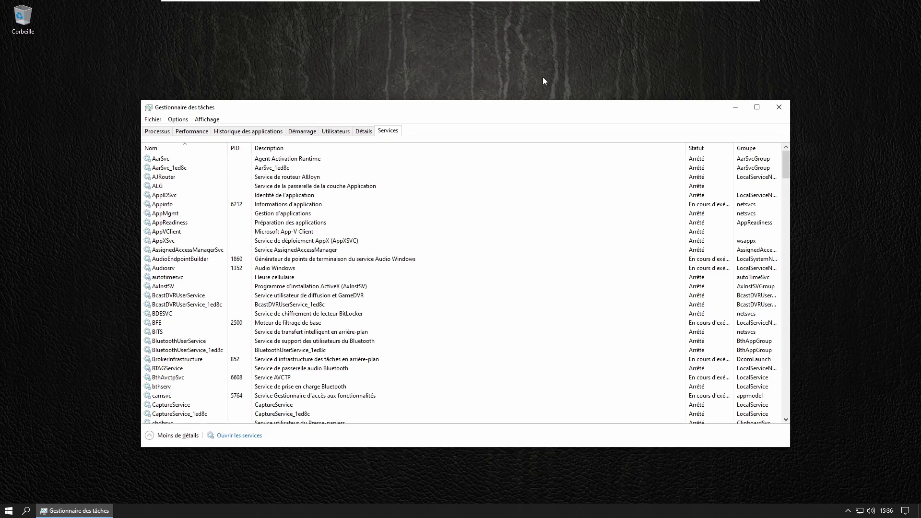
View the available Options settings without changing any, and look through the list of Windows services.
click(154, 120)
mouse_move(178, 119)
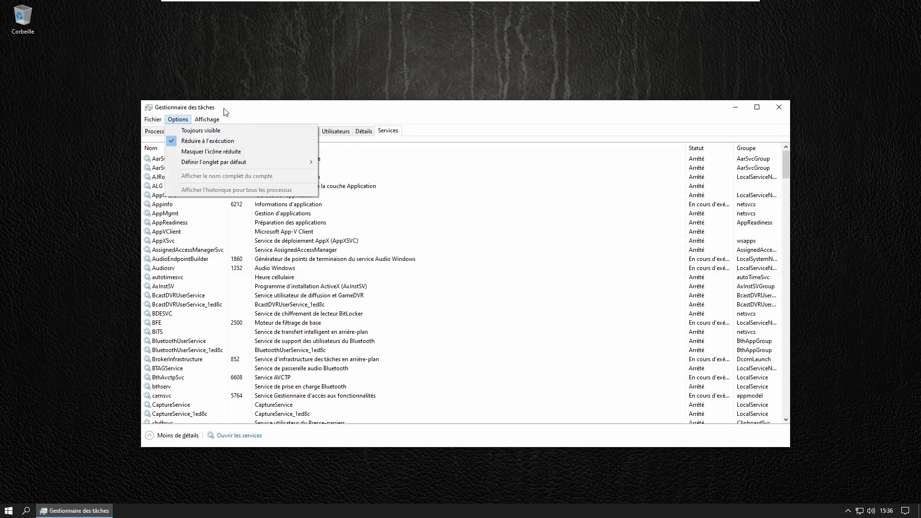
click(187, 104)
click(178, 119)
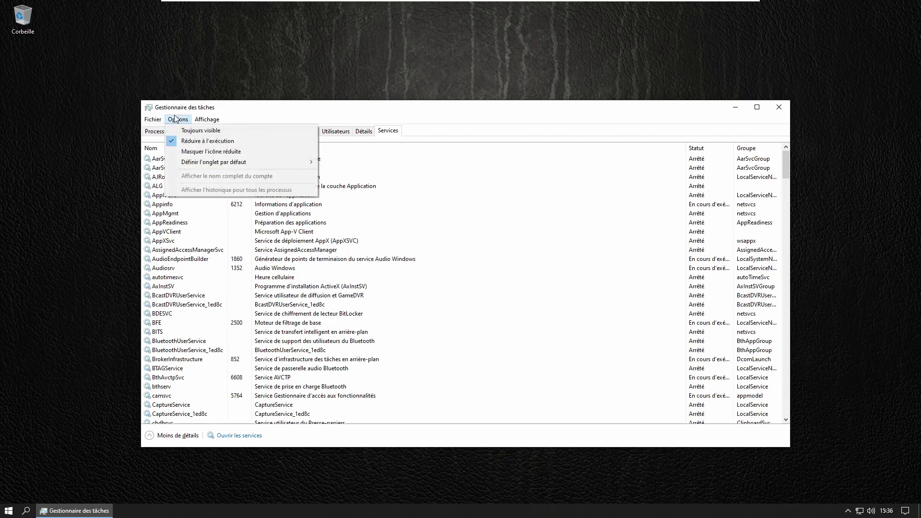
click(206, 121)
scroll(440, 211, down, 20)
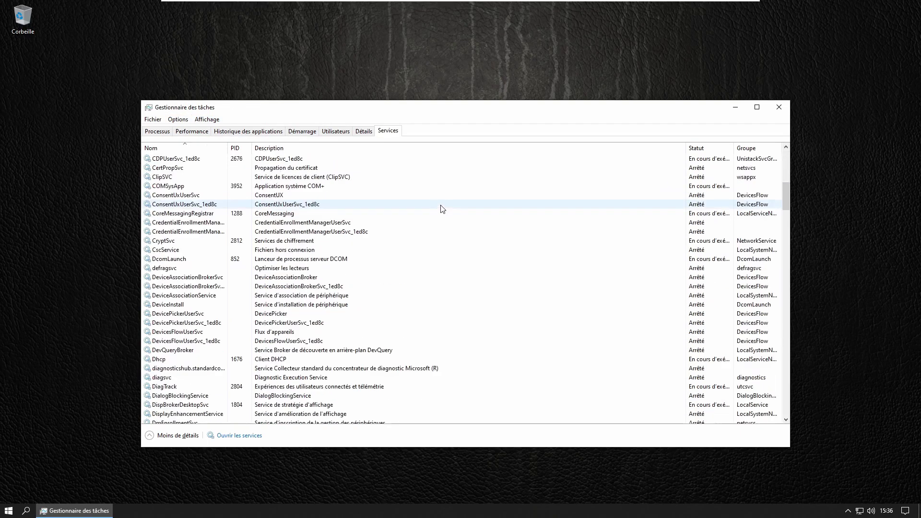
Narrow the Description column of the services list, select AppReadiness, and look through the remaining services.
drag(785, 223, 792, 139)
drag(687, 148, 549, 149)
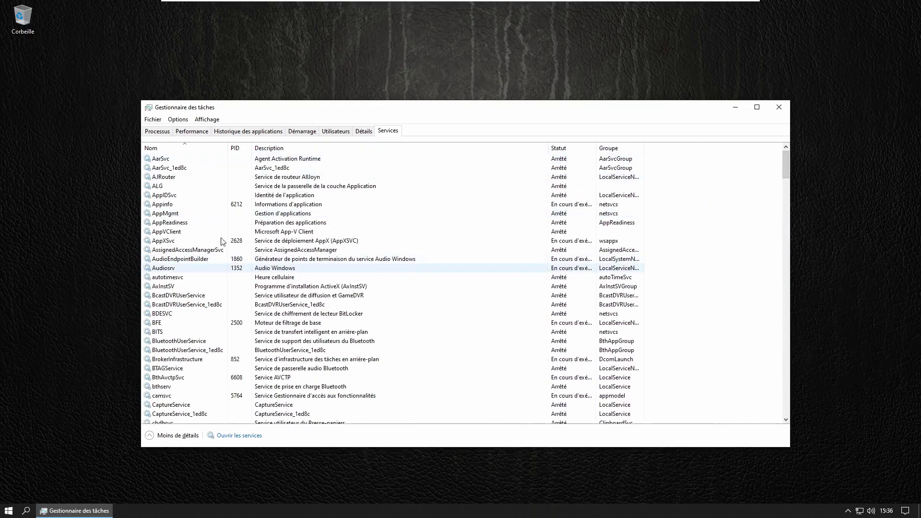
click(186, 225)
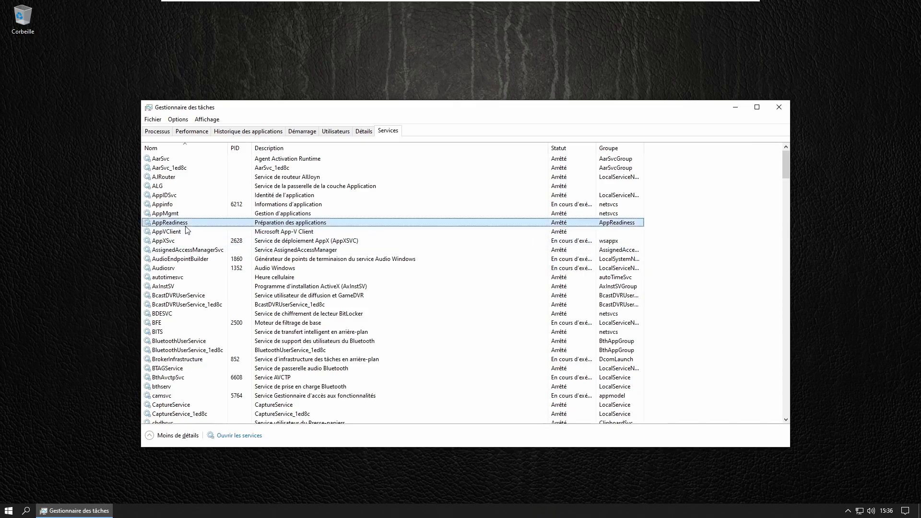
scroll(187, 230, down, 20)
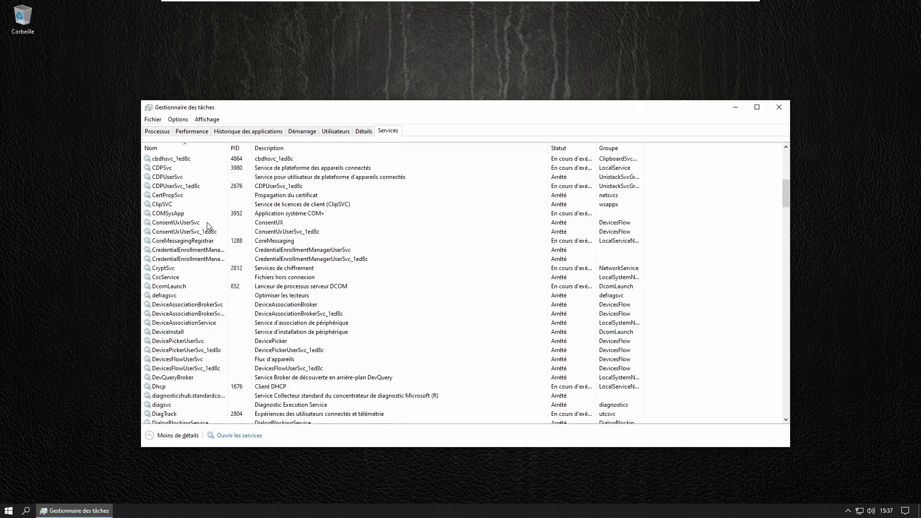
scroll(207, 224, down, 20)
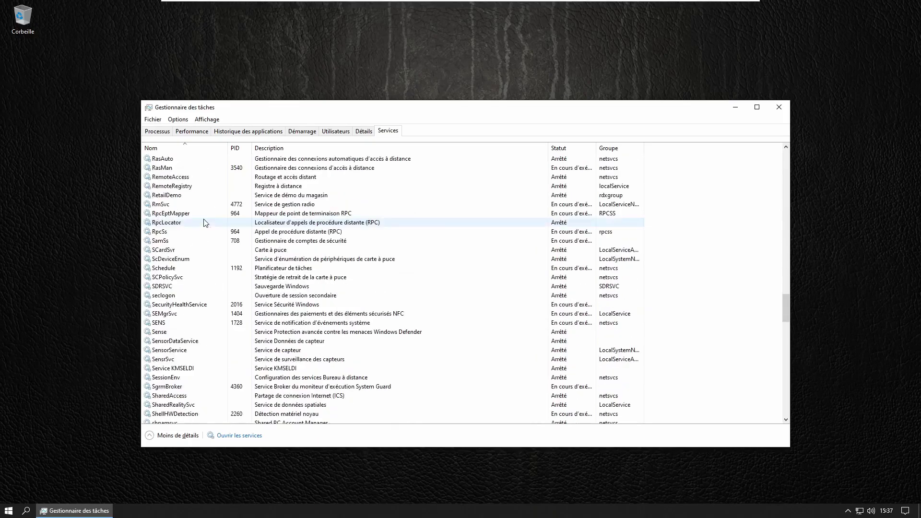
drag(787, 288, 313, 116)
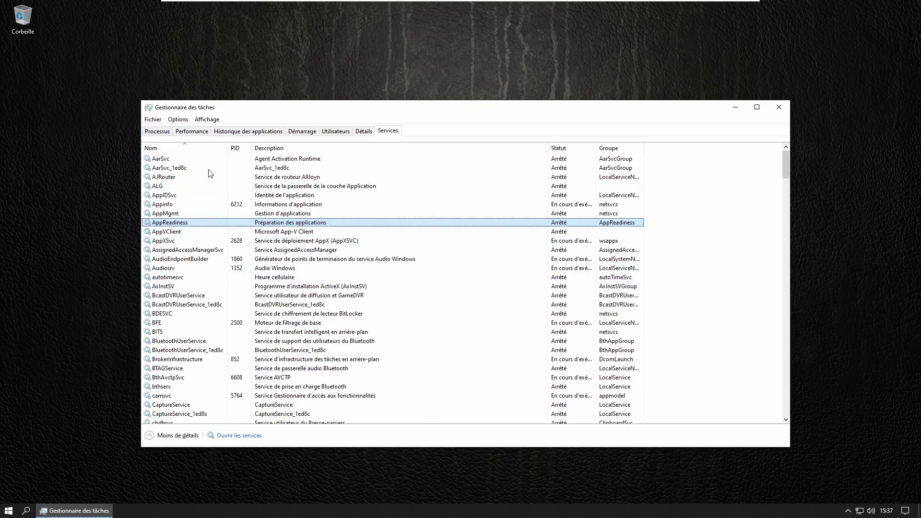
Show the list of running processes and select Explorateur Windows.
click(159, 132)
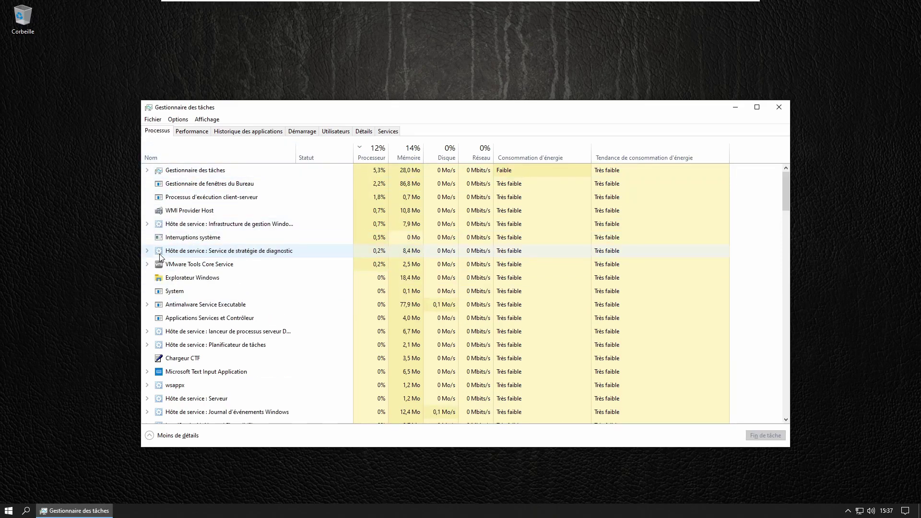
click(187, 277)
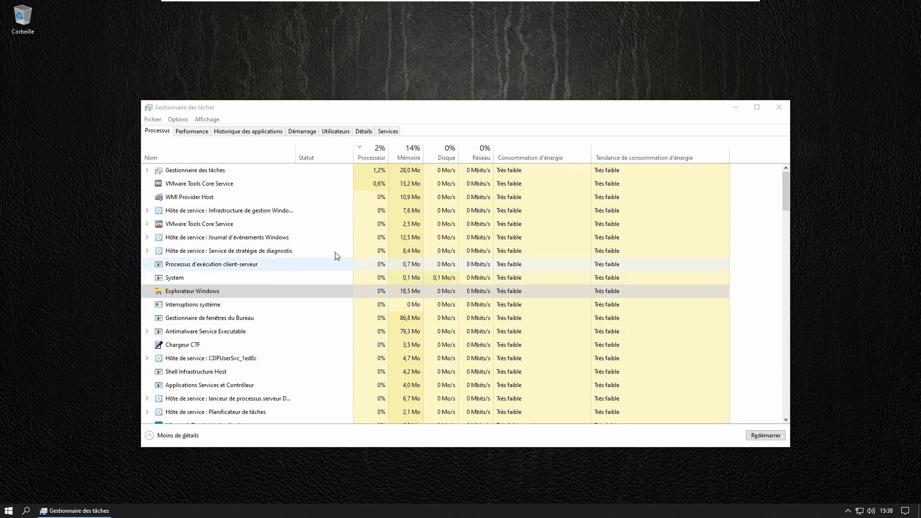
Try creating a new task with the command explorer.exe, and dismiss the Créer une tâche dialog.
click(160, 121)
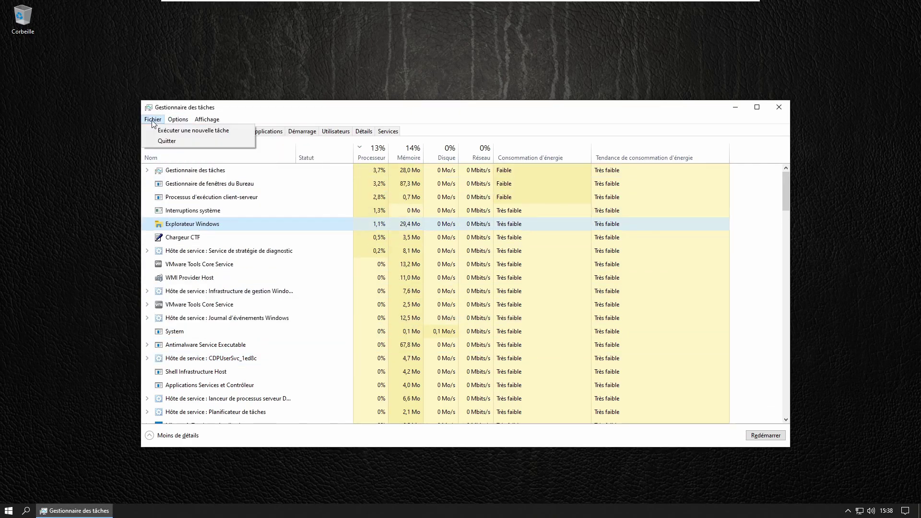
click(163, 130)
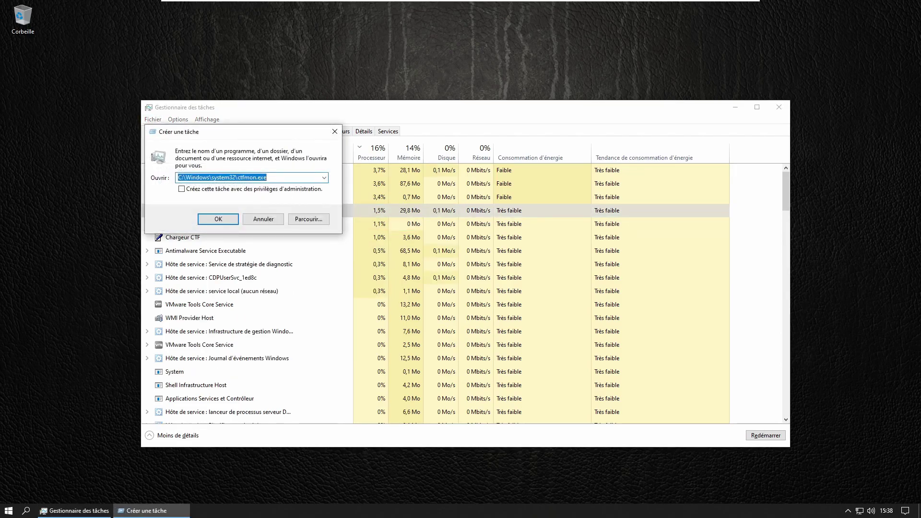
drag(268, 178, 177, 177)
key(BackSpace)
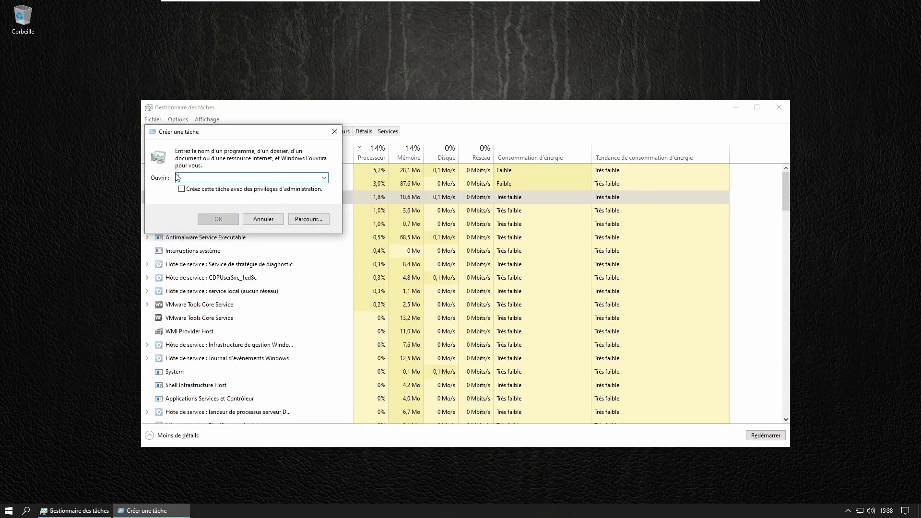
text(explorer.exe)
key(Return)
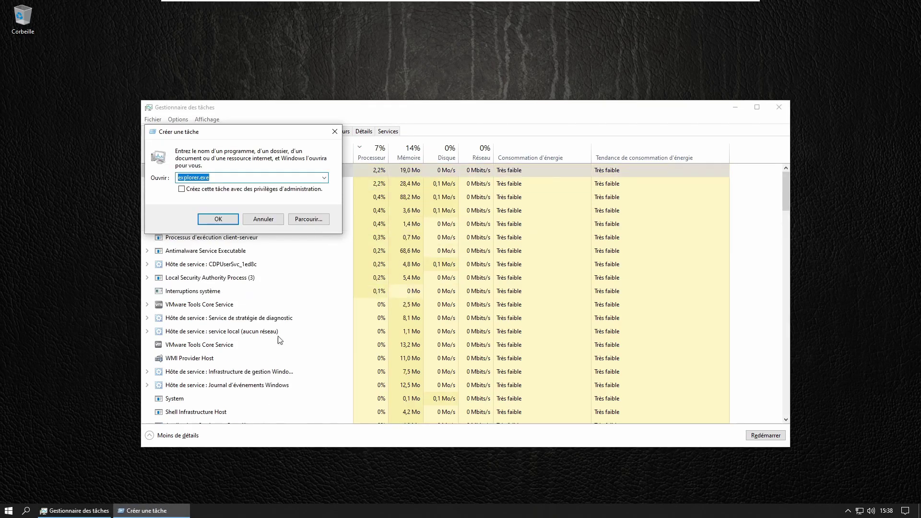
click(264, 219)
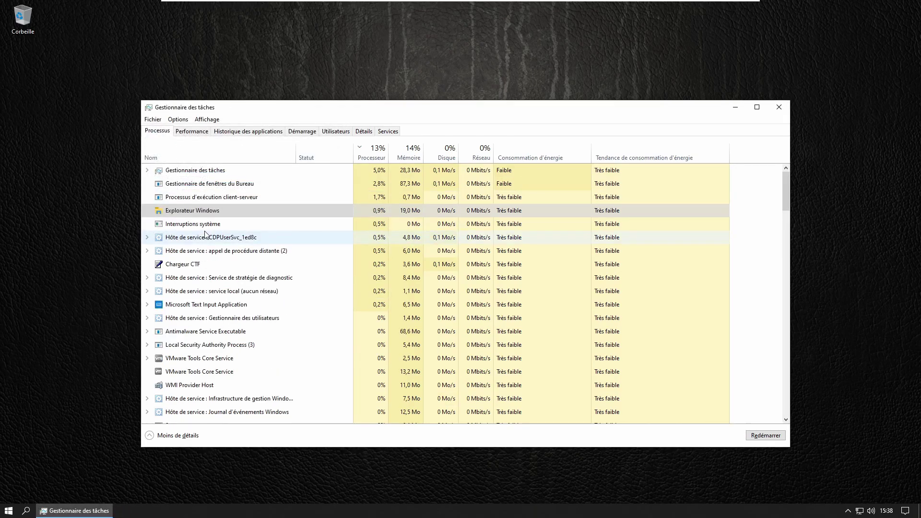
Sort the processes by name and end the Explorateur Windows task under Processus Windows.
click(168, 160)
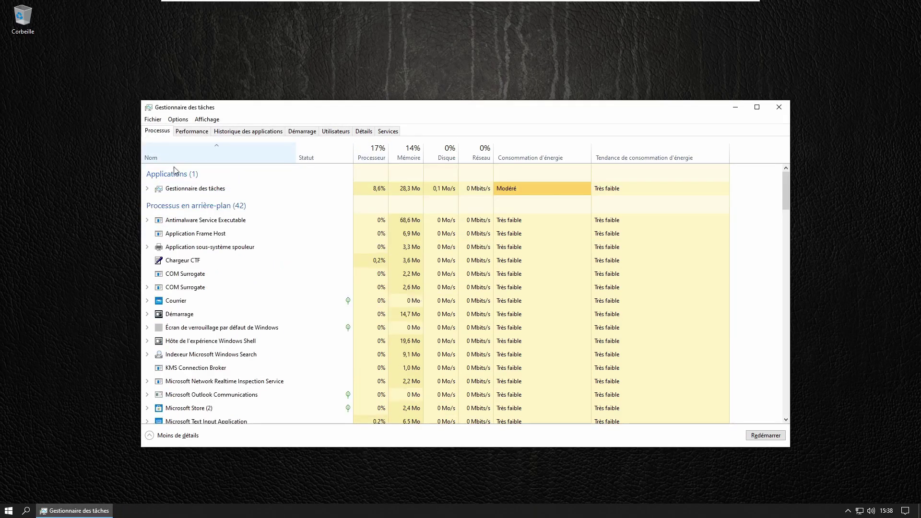
scroll(249, 348, down, 12)
scroll(250, 342, down, 9)
scroll(250, 336, up, 10)
right_click(199, 283)
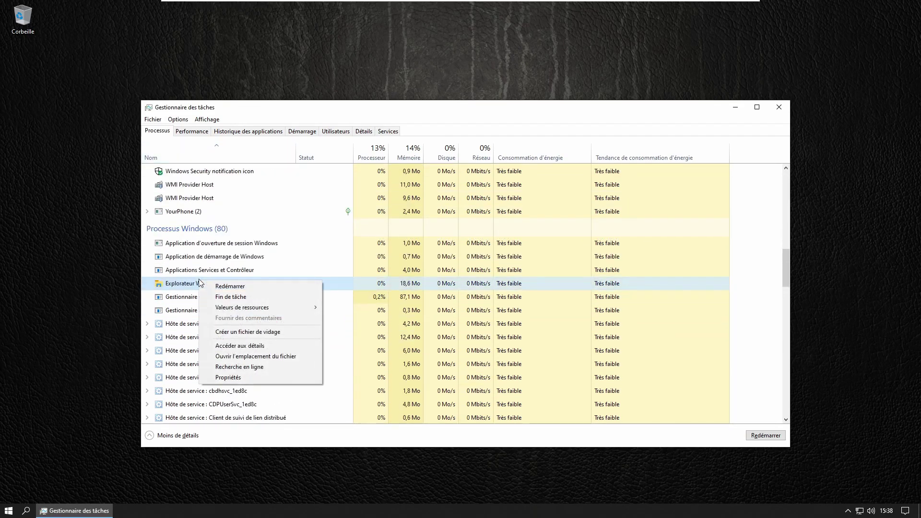
click(228, 296)
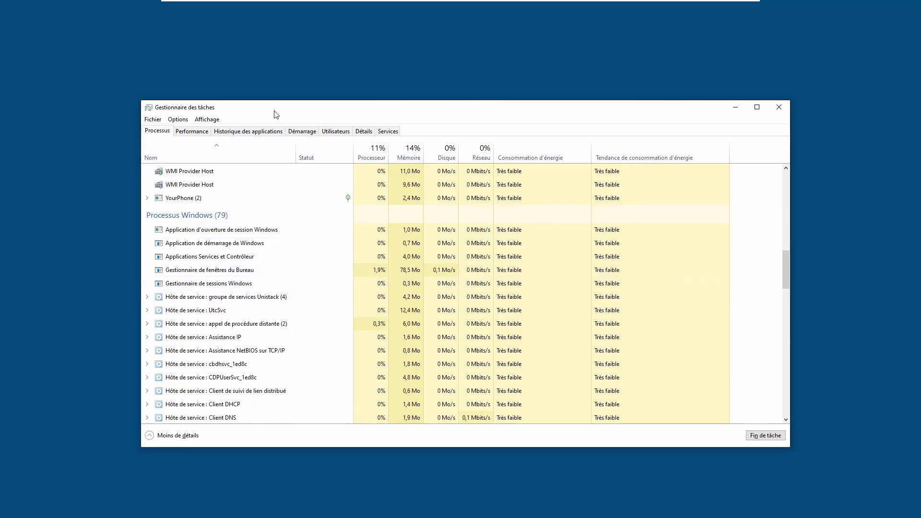
Create a new task running explorer.exe, without administrator privileges, to bring back the Windows desktop and taskbar.
drag(300, 107, 271, 72)
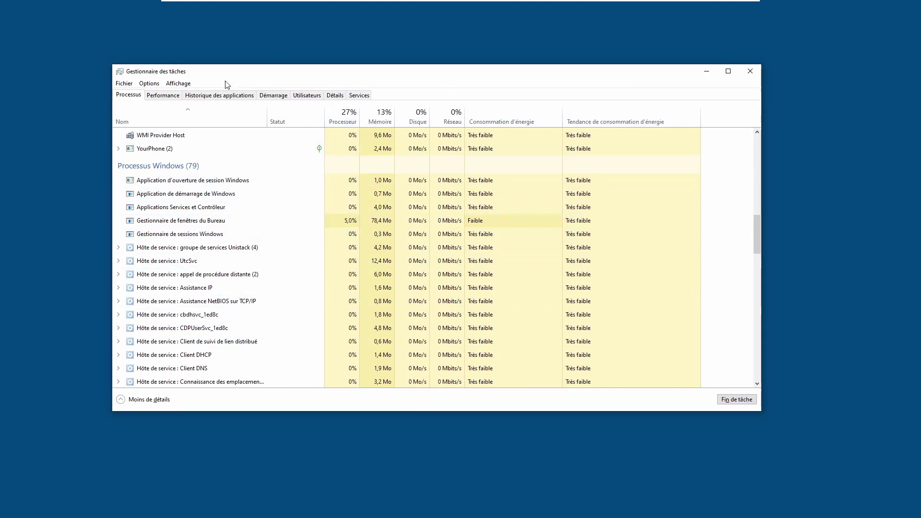
drag(286, 71, 295, 83)
scroll(205, 231, up, 2)
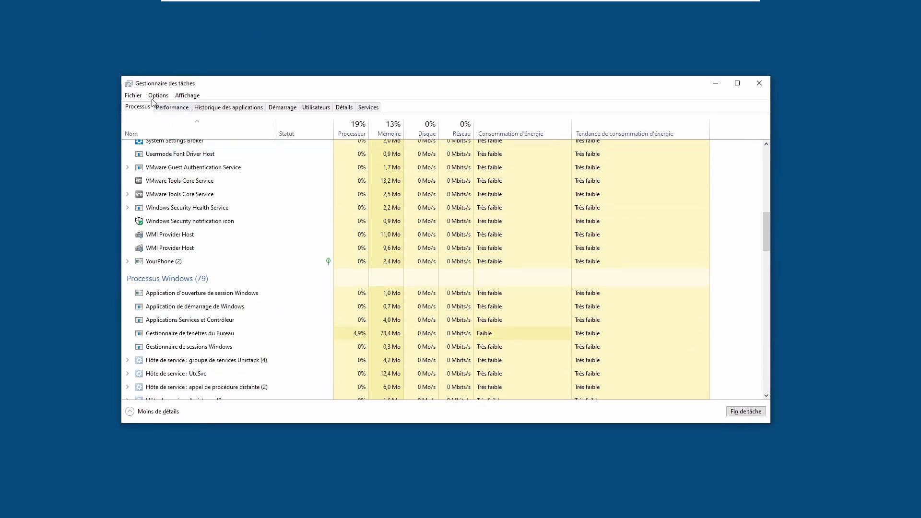
click(133, 95)
click(137, 106)
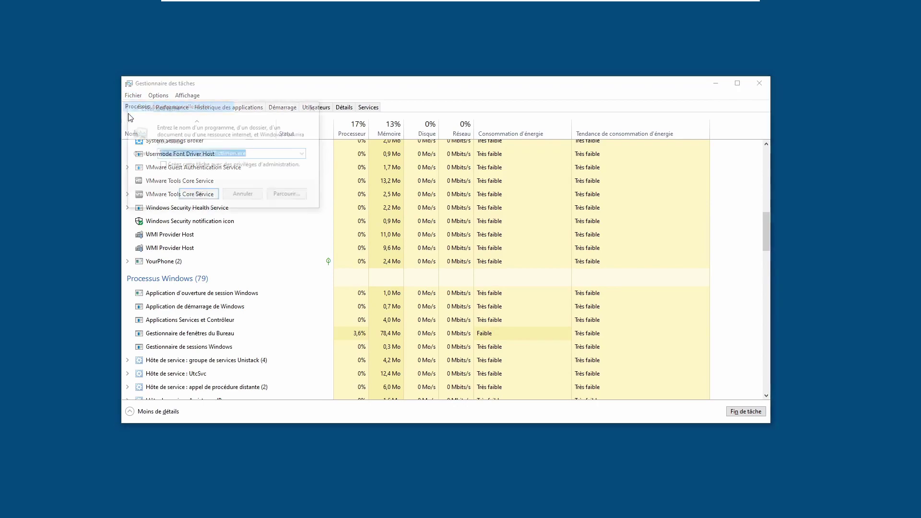
text(explorer.exe)
double_click(253, 151)
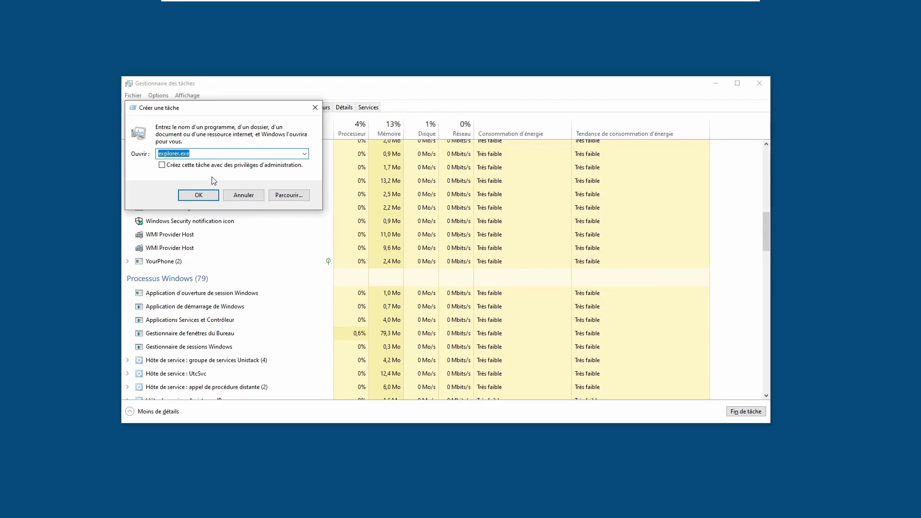
click(178, 168)
click(196, 196)
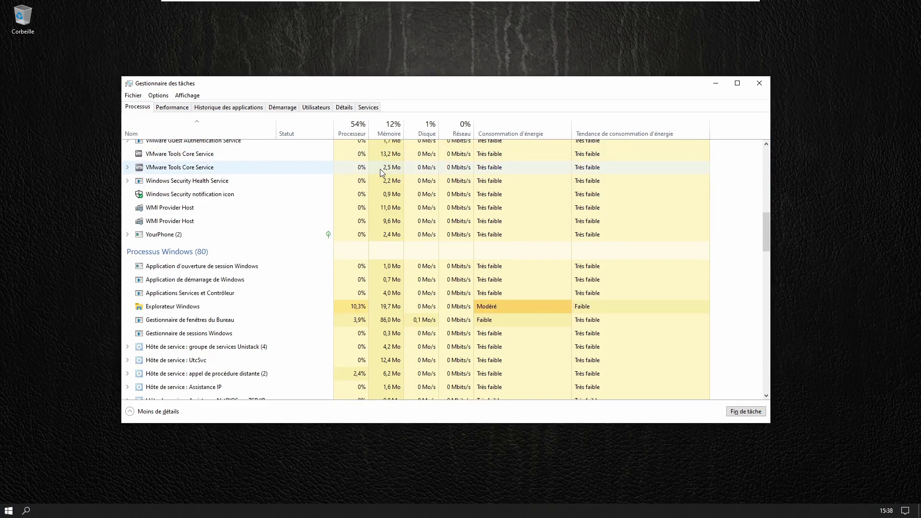
Check the restarted Explorateur Windows process and, with the task manager minimised, the desktop and Start menu; restore the task manager.
scroll(480, 221, up, 2)
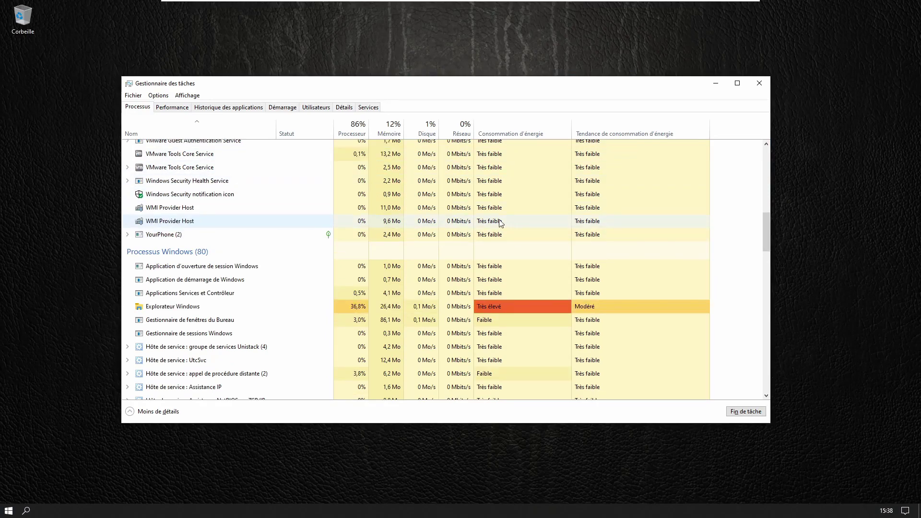
scroll(484, 223, up, 9)
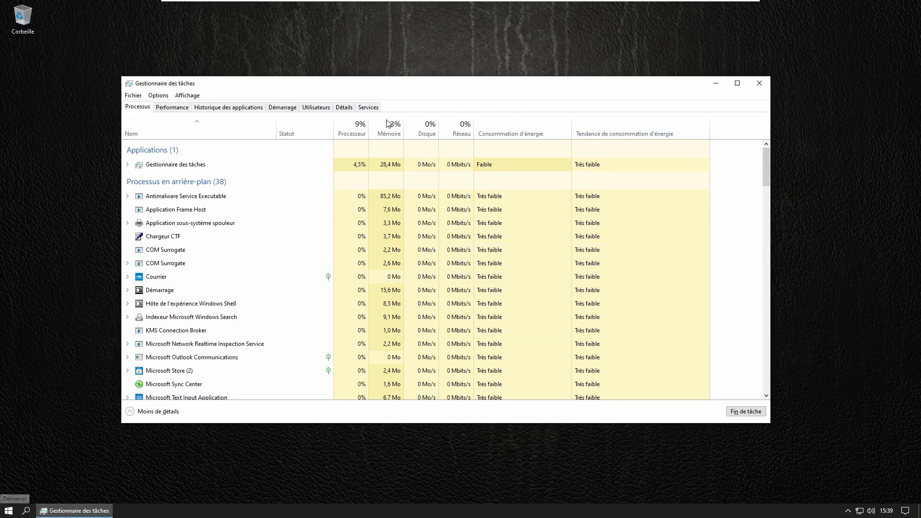
click(716, 83)
click(9, 511)
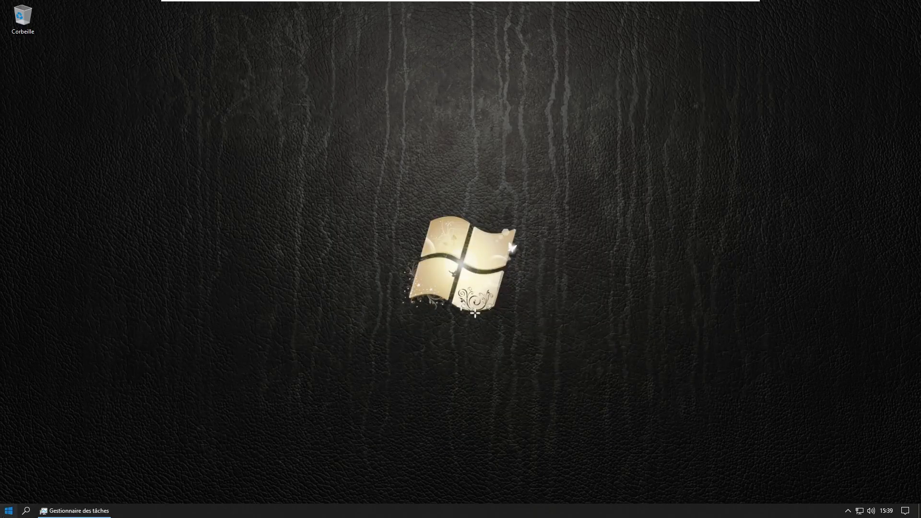
click(386, 283)
click(75, 510)
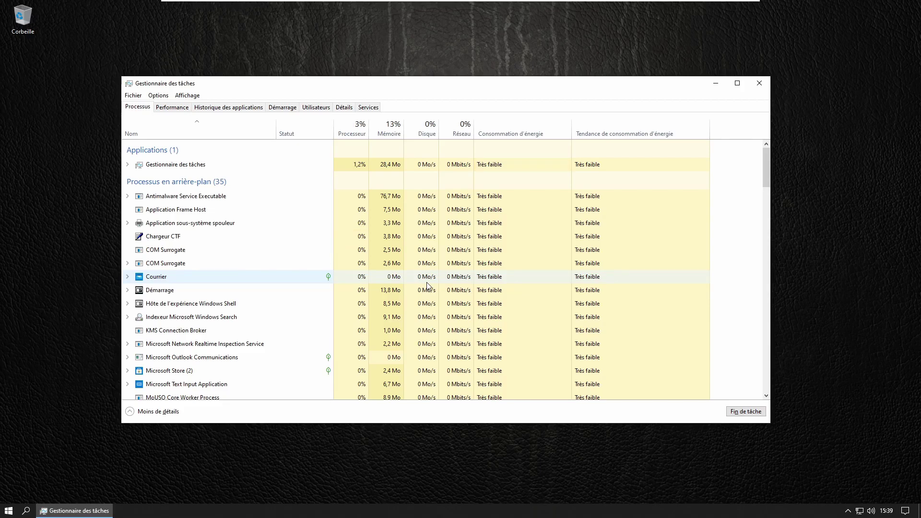
View the available Options and Affichage settings without changing any, and look through the background processes.
click(160, 95)
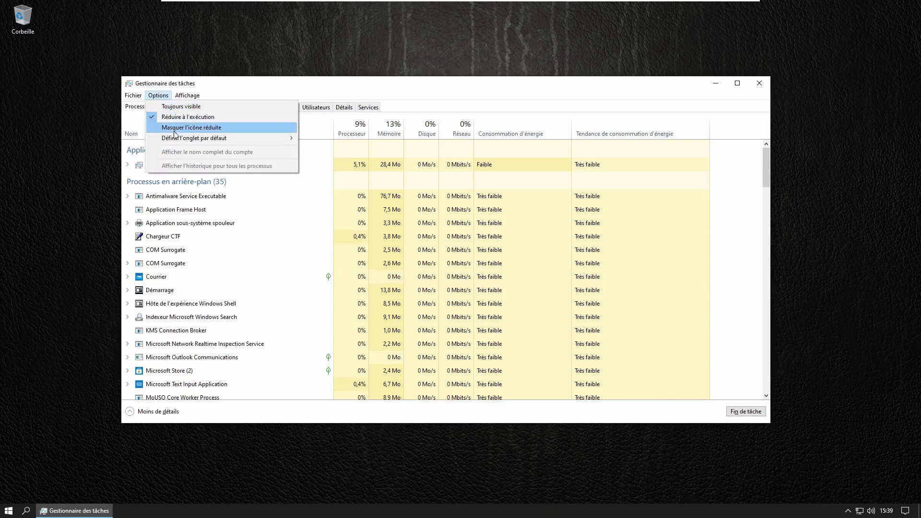
mouse_move(192, 95)
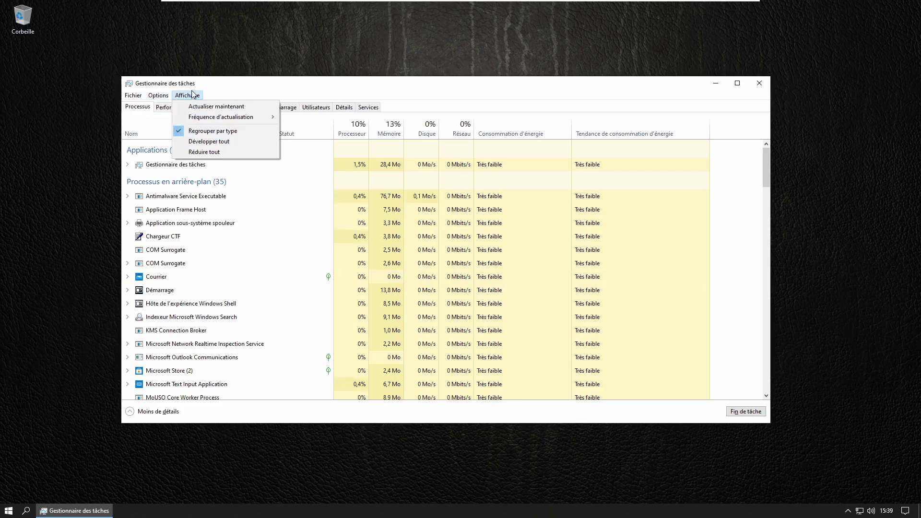
click(220, 79)
scroll(344, 327, down, 2)
scroll(344, 326, down, 5)
scroll(339, 315, up, 4)
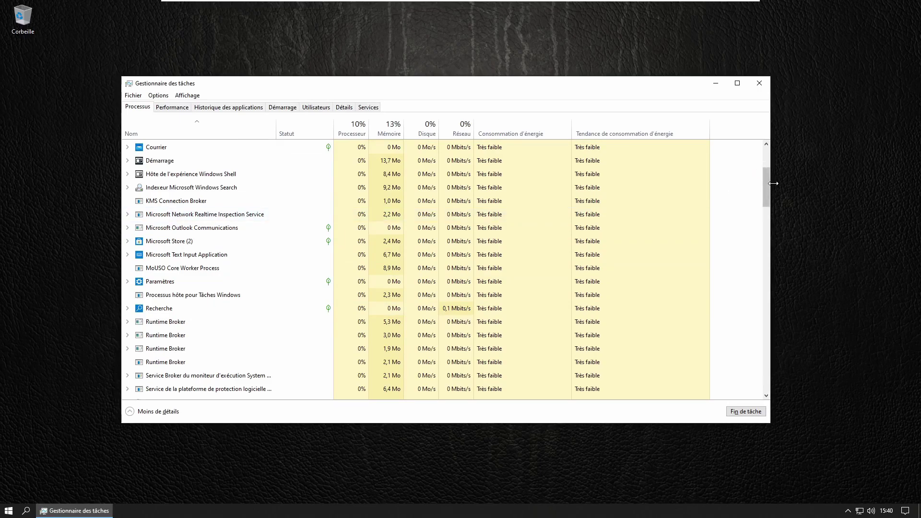
drag(768, 182, 777, 153)
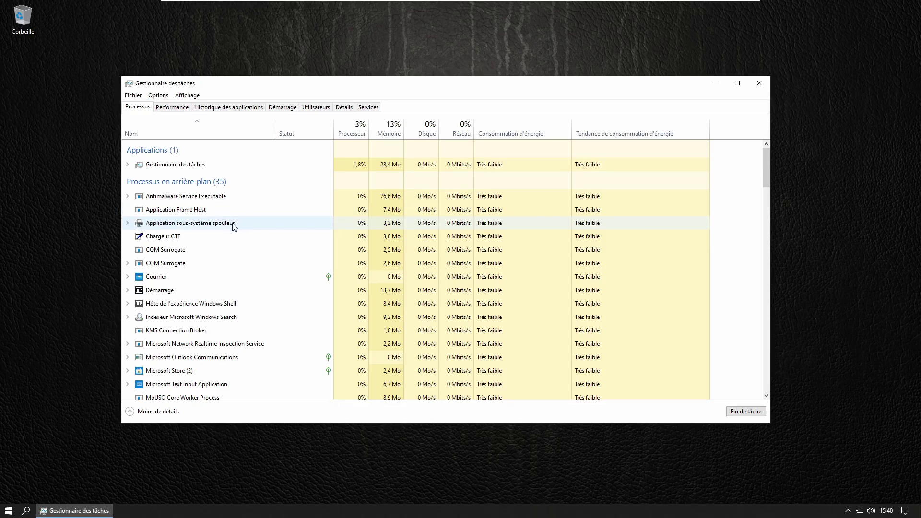
View the actions available for Application sous-système spouleur and for ctfmon.exe in the Détails view.
right_click(193, 222)
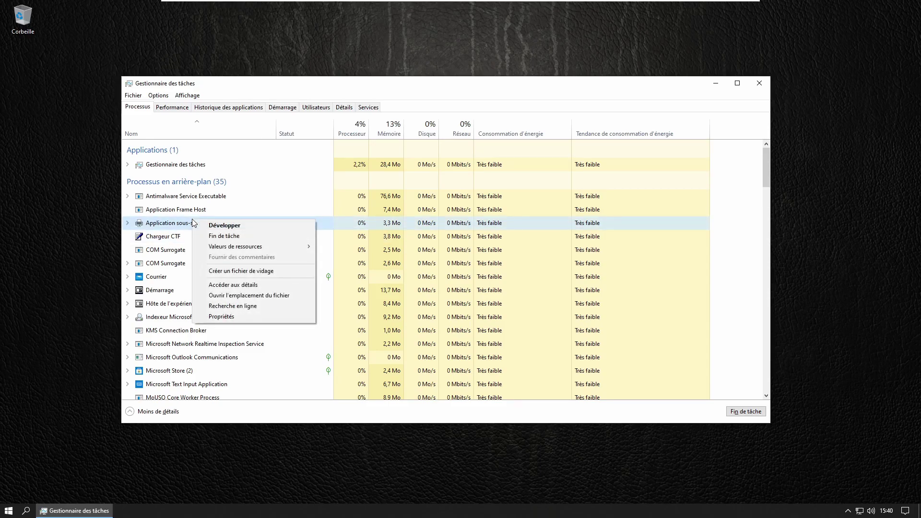
click(163, 317)
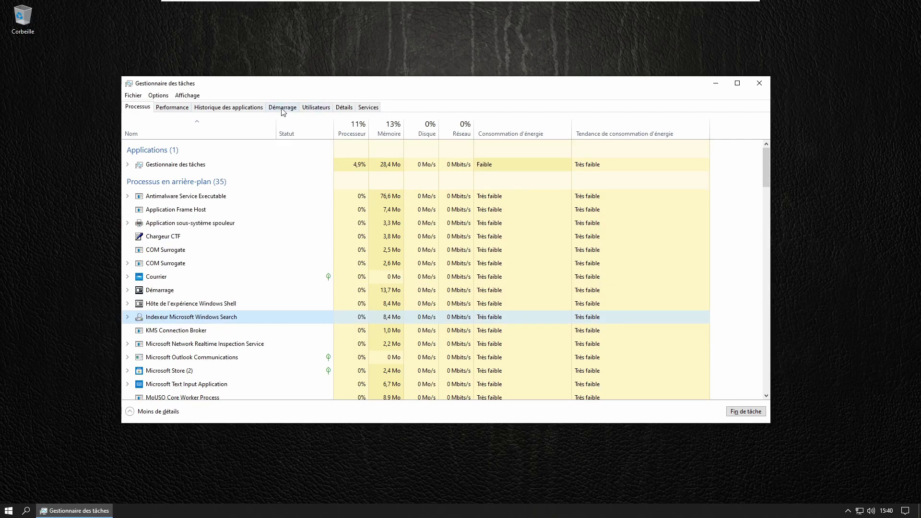
click(169, 110)
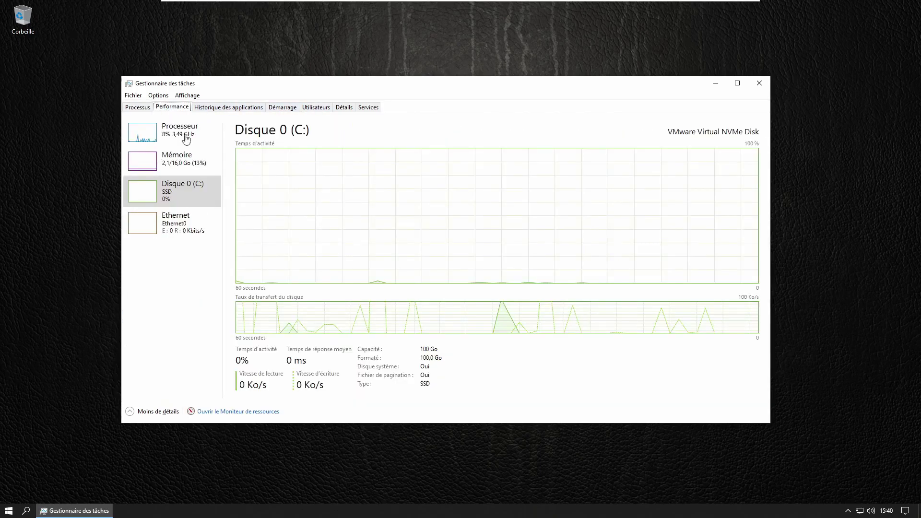
click(342, 108)
right_click(169, 164)
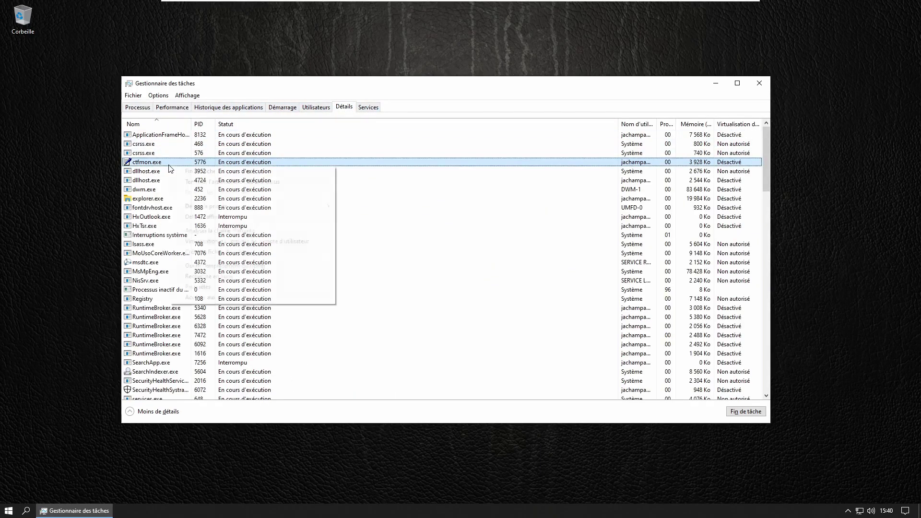
click(373, 80)
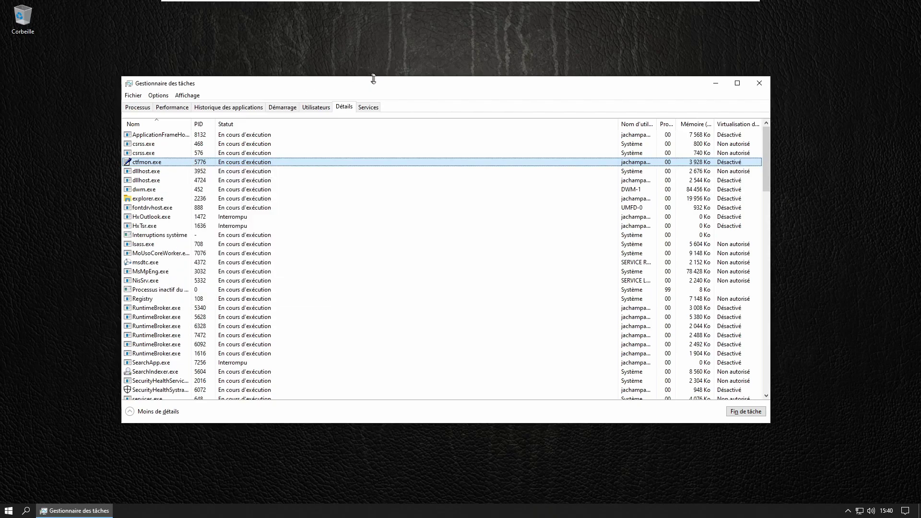
Narrow the Statut column of the Détails list and look through the running processes.
scroll(478, 177, down, 5)
scroll(475, 180, down, 12)
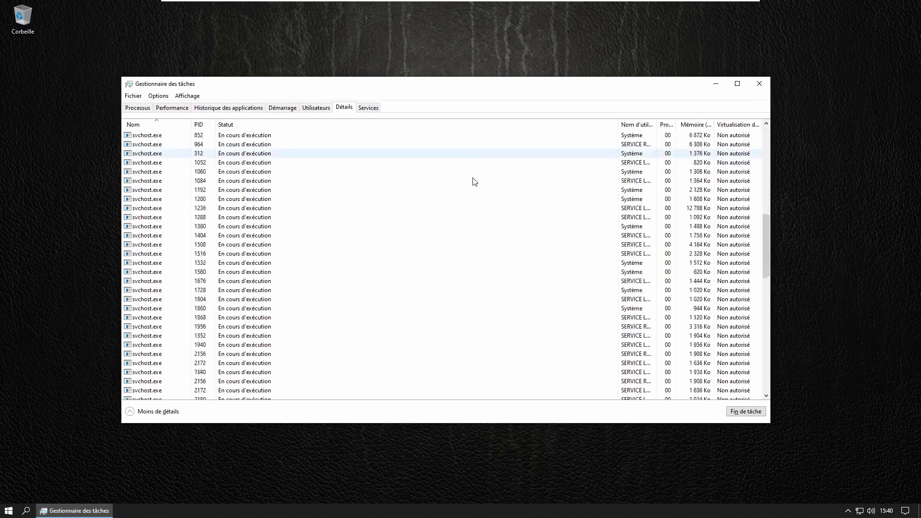
drag(619, 125, 531, 150)
scroll(471, 243, up, 17)
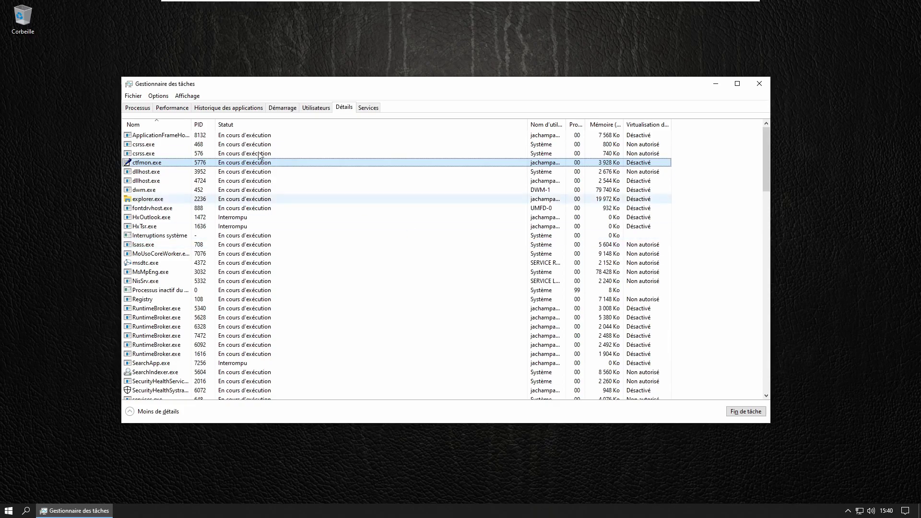
Compare the Processus list with the Détails list and look through the processes under Détails.
click(147, 108)
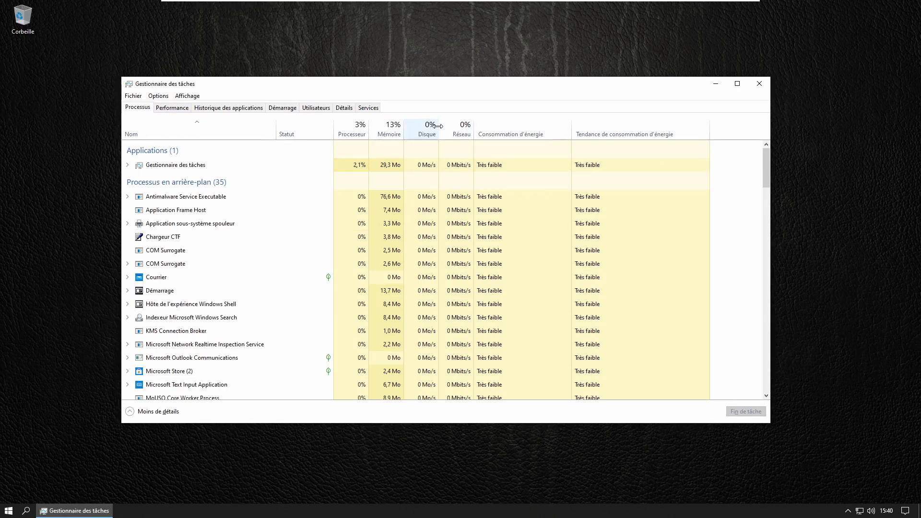
click(345, 108)
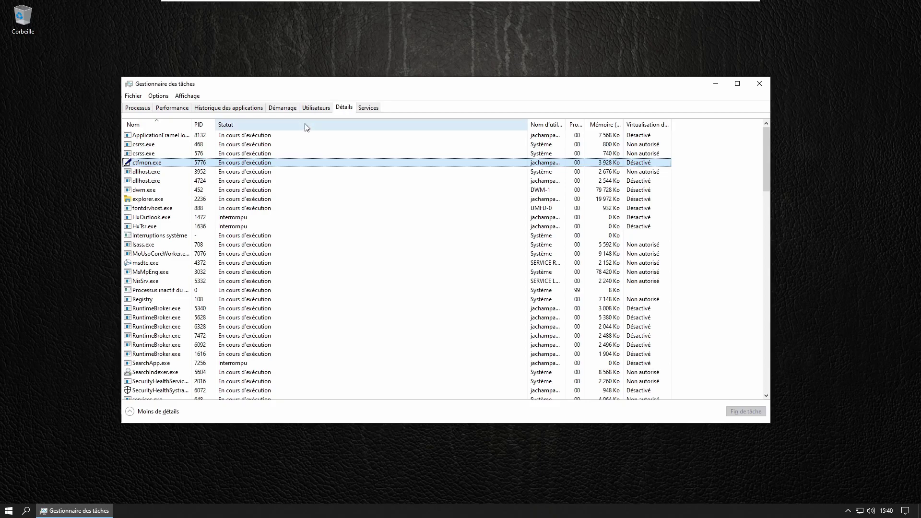
scroll(143, 220, down, 8)
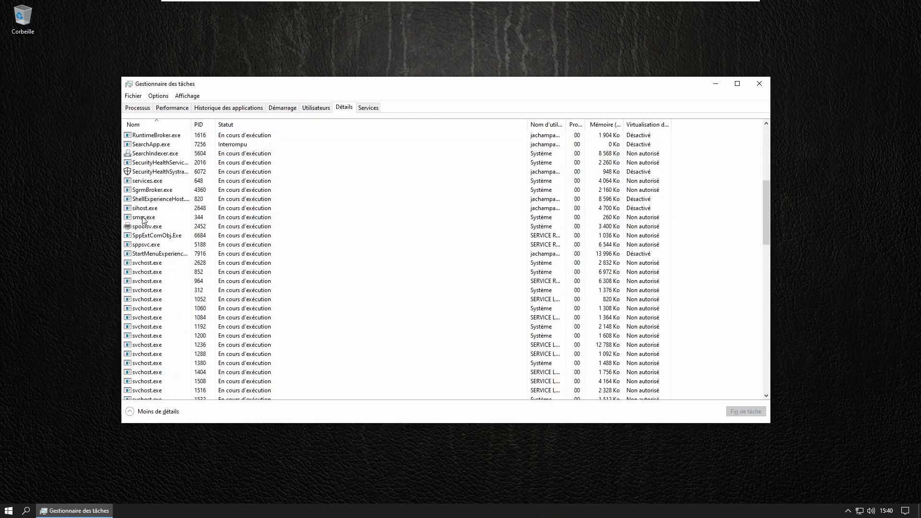
Launch the Photos app from the Start menu and minimise its window.
click(8, 510)
scroll(103, 329, down, 6)
scroll(96, 314, up, 2)
scroll(90, 301, down, 2)
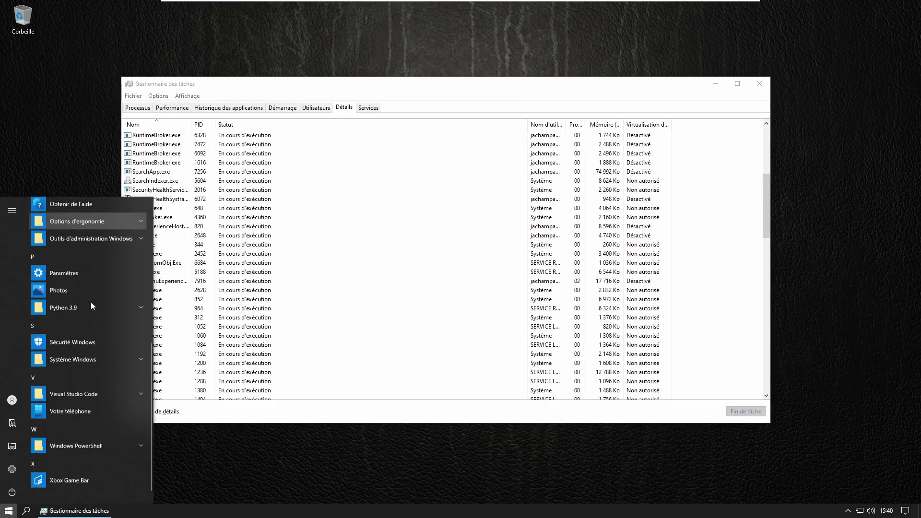
scroll(91, 302, down, 1)
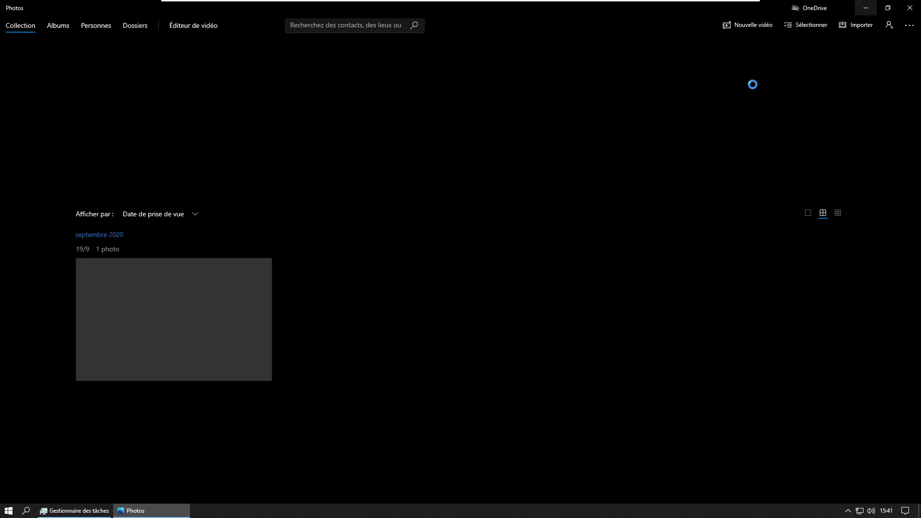
click(870, 12)
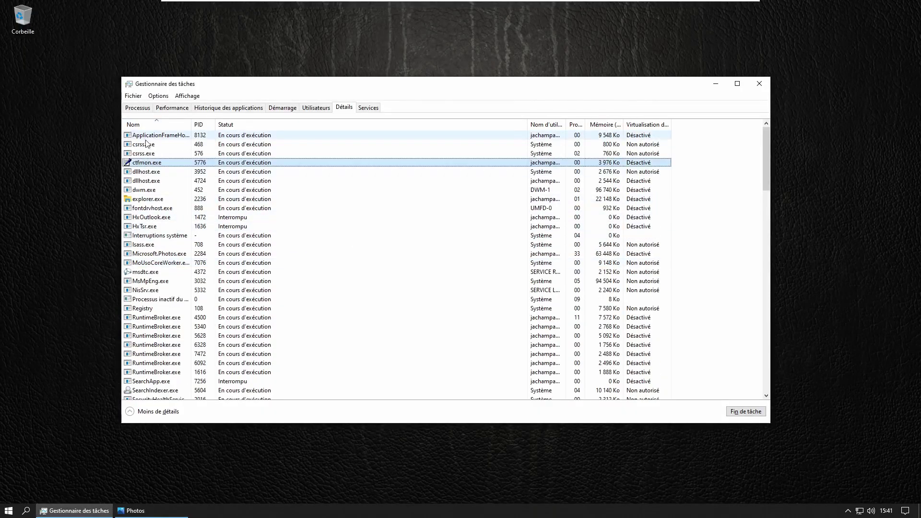
Look through the whole Détails list for the Photos process.
click(142, 126)
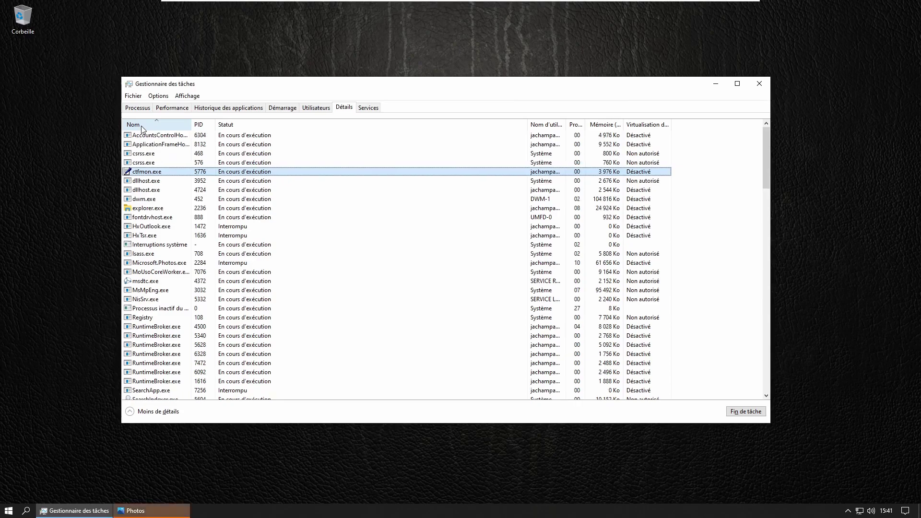
click(142, 125)
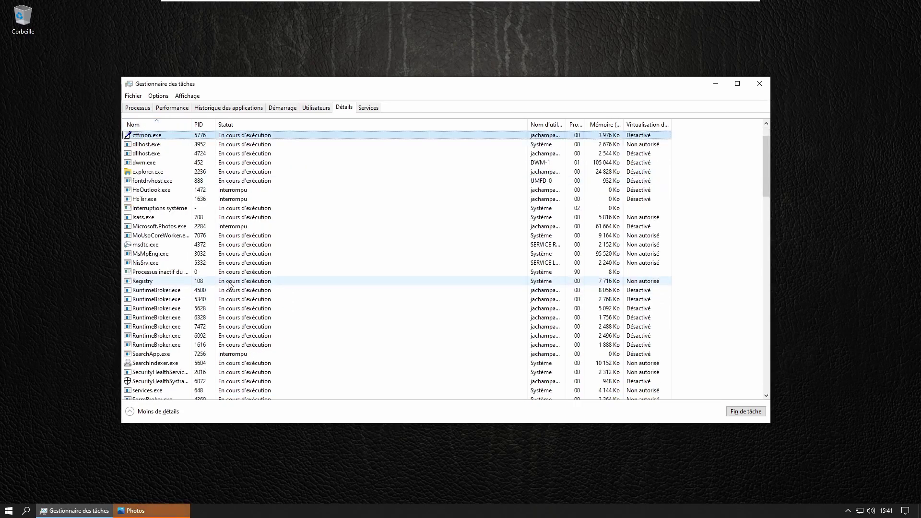
scroll(219, 282, up, 2)
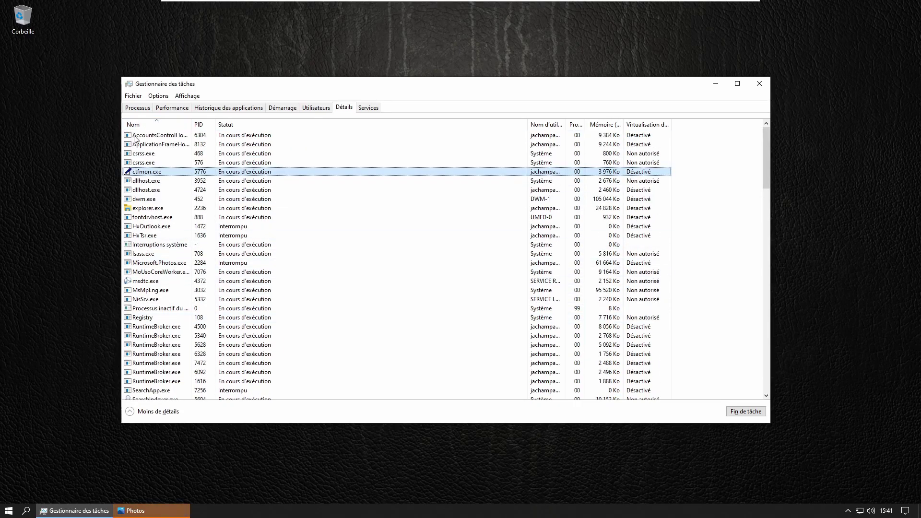
scroll(199, 236, down, 10)
scroll(199, 236, up, 8)
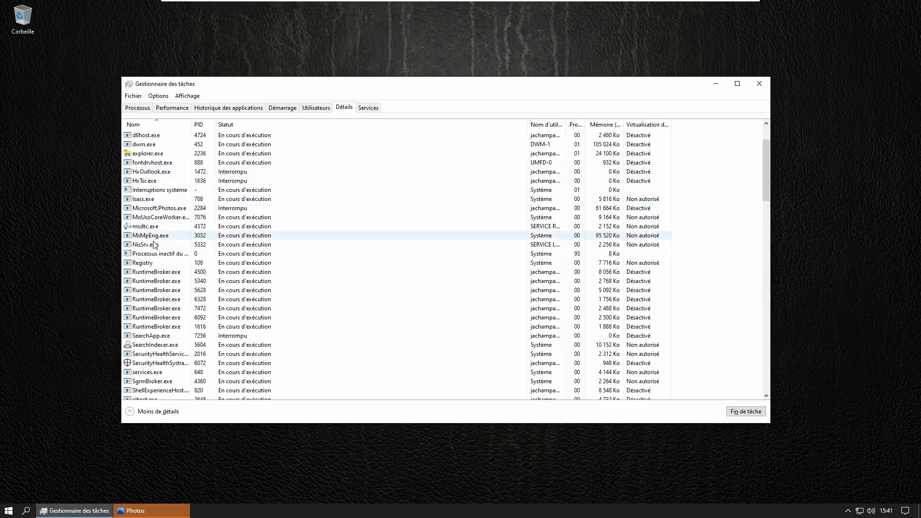
scroll(163, 243, up, 2)
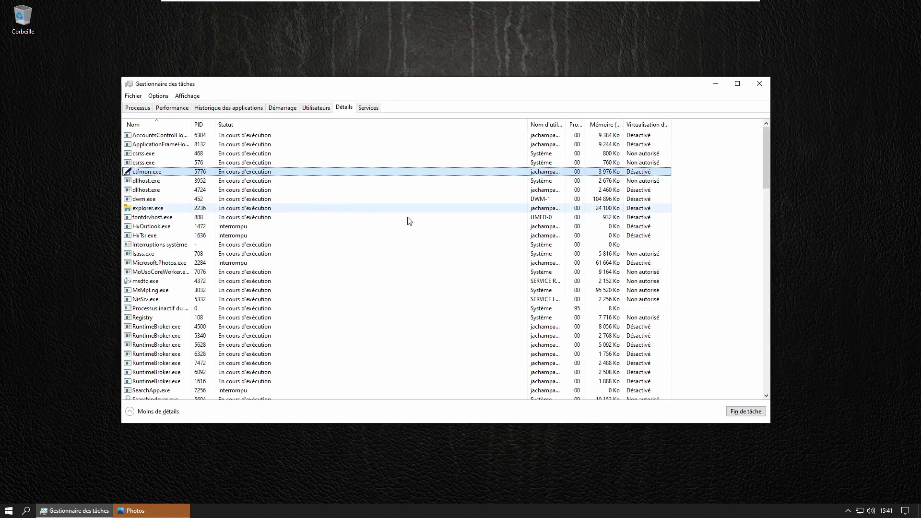
drag(764, 155, 785, 363)
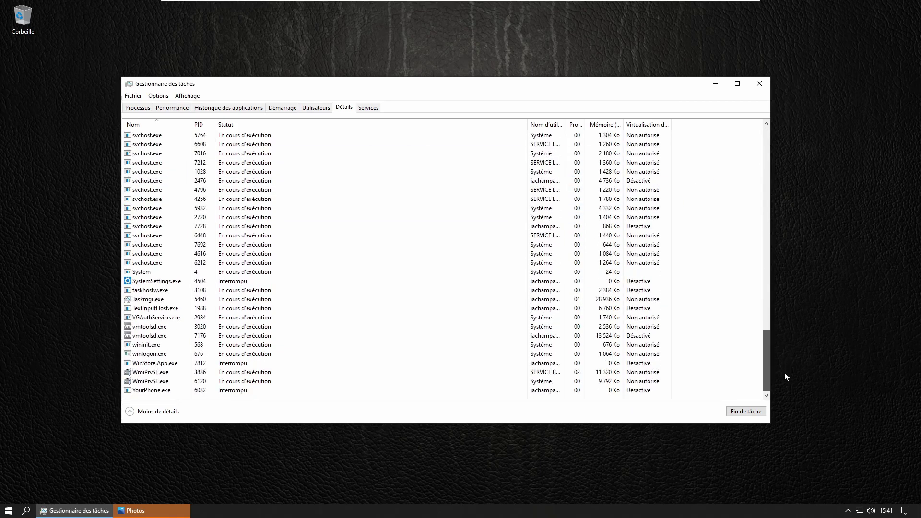
Expand the Photos application in the Processus list to view the process it contains.
click(137, 107)
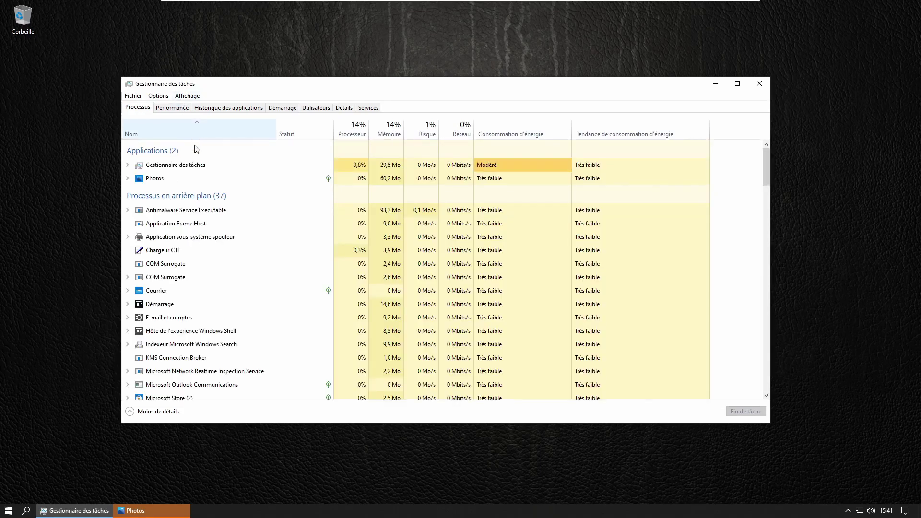
click(178, 181)
click(130, 180)
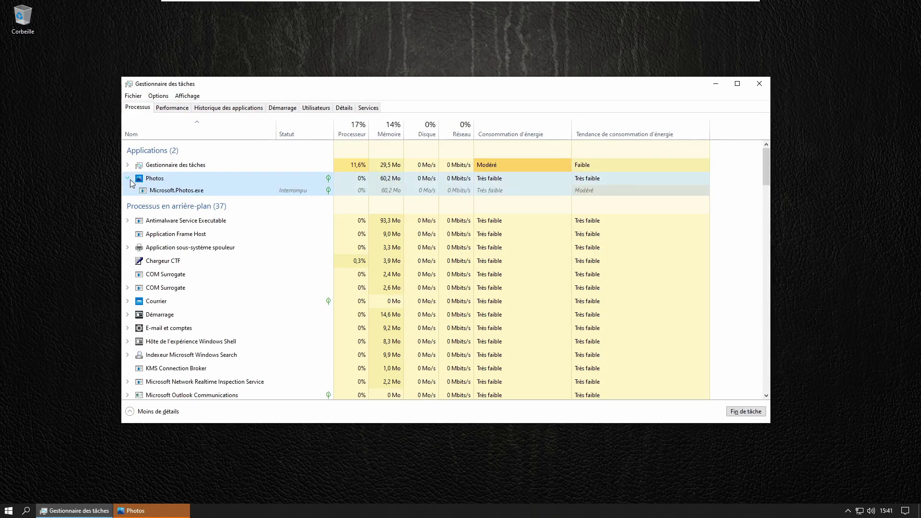
Find Microsoft.Photos.exe in the Détails list and view its Définir la priorité options.
click(337, 108)
scroll(235, 279, up, 10)
scroll(235, 279, up, 6)
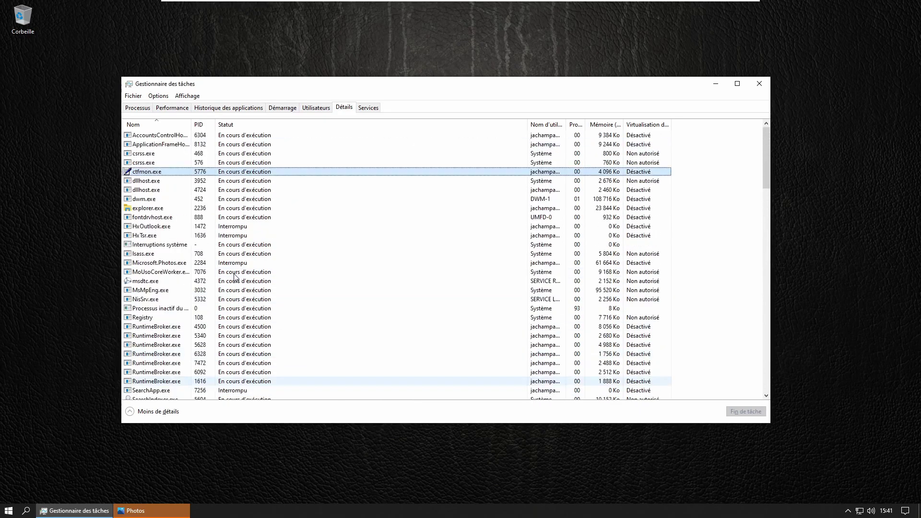
click(156, 265)
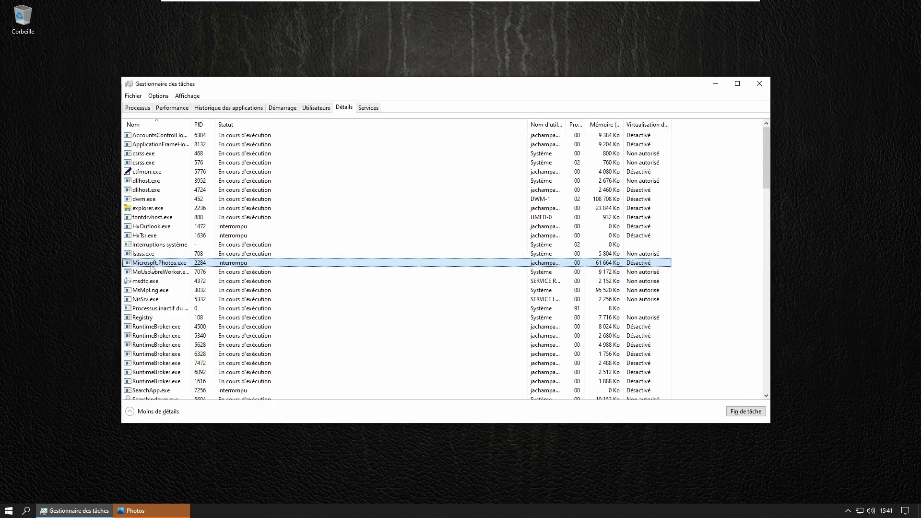
right_click(152, 264)
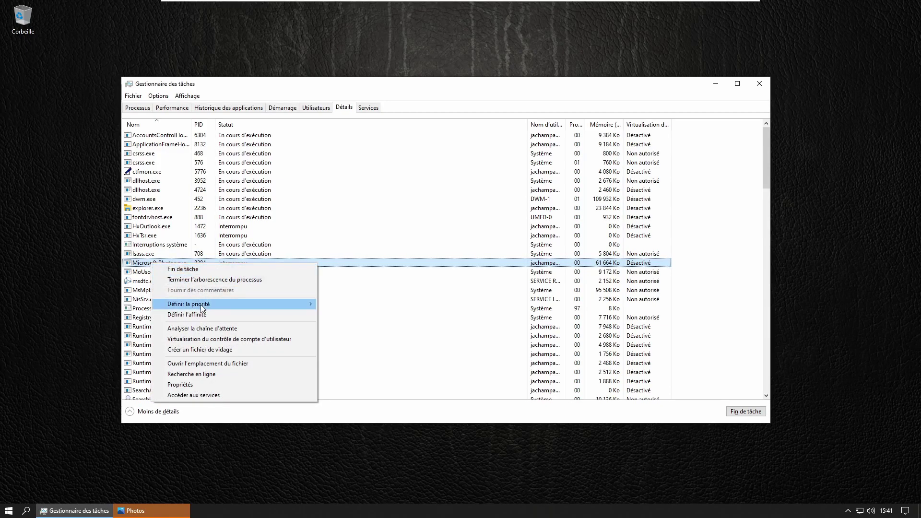
mouse_move(207, 303)
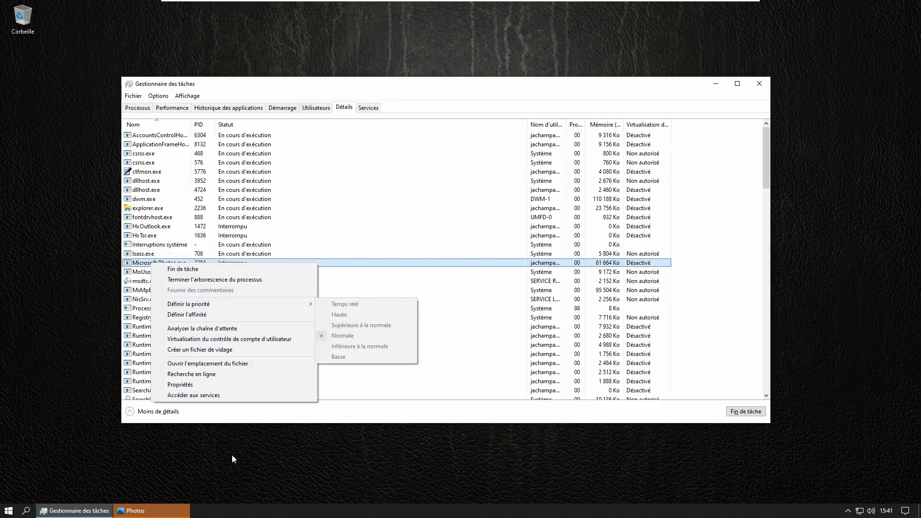
Switch to Photos, continue signing in with the suggested Microsoft account, and return to the task manager with Photos still running.
click(136, 511)
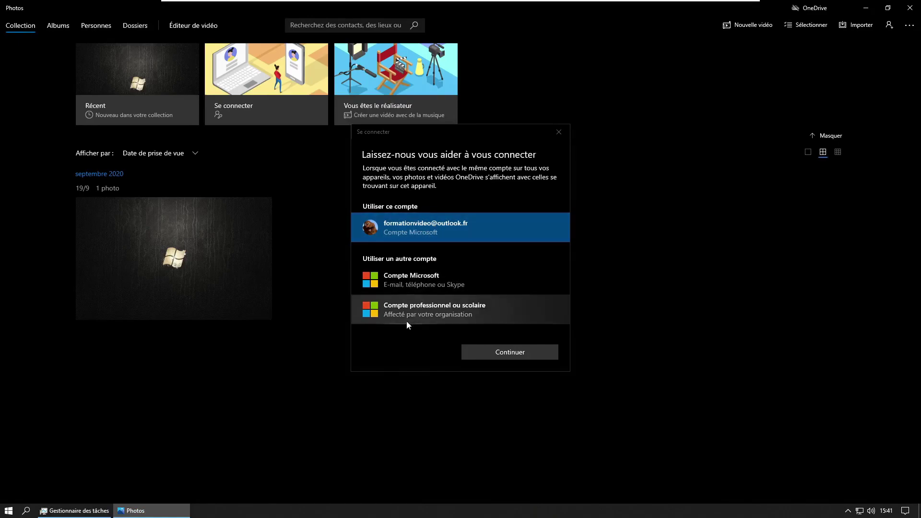
click(545, 353)
click(600, 152)
click(910, 8)
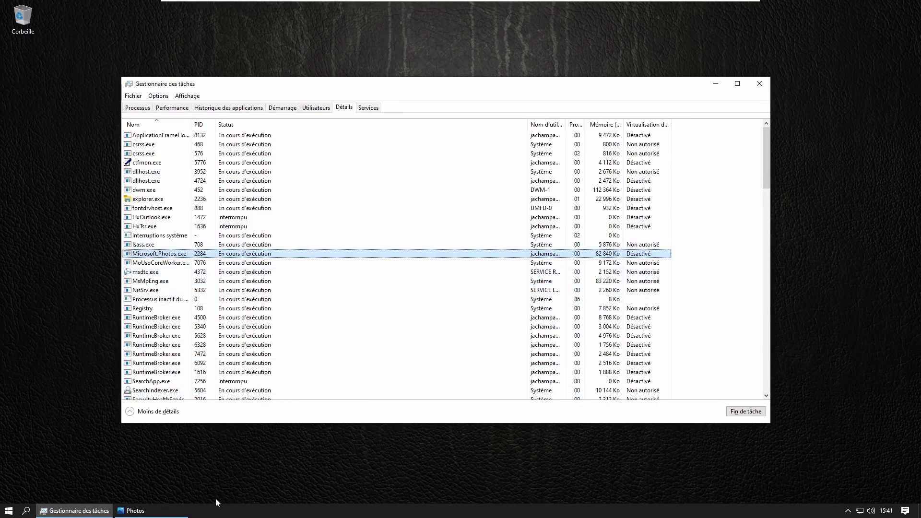
Check the Photos window preview and the priority options of Microsoft.Photos.exe again, changing nothing.
mouse_move(173, 514)
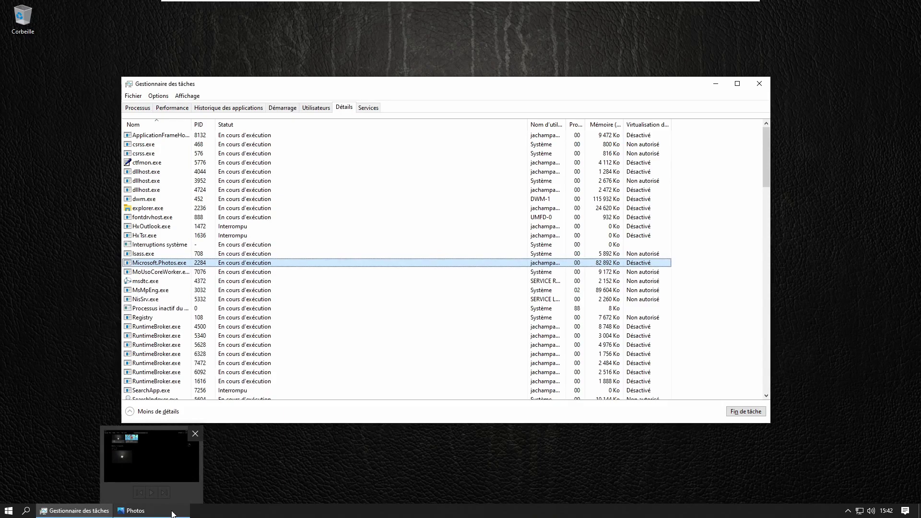
right_click(162, 263)
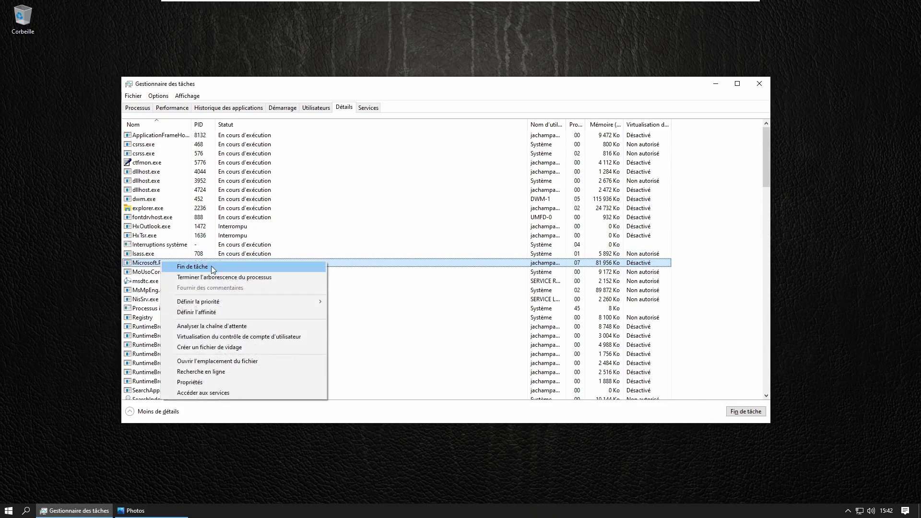
mouse_move(219, 304)
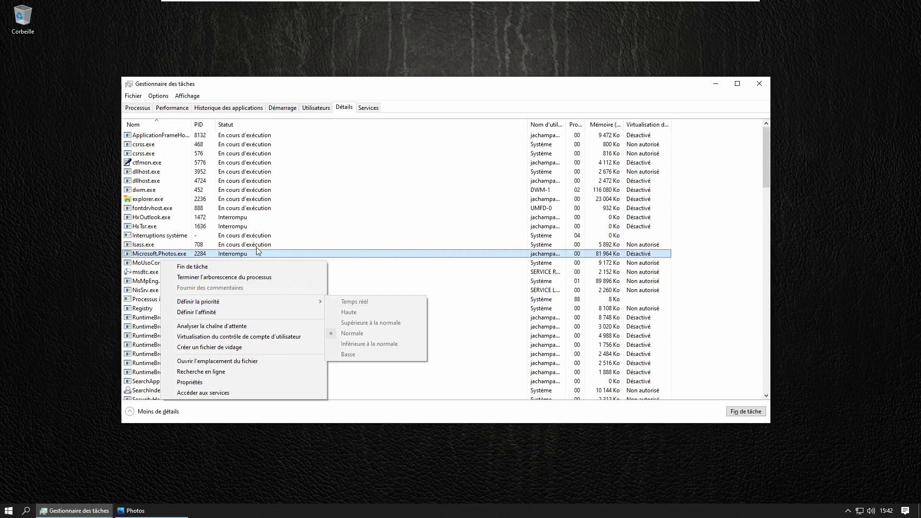
click(218, 257)
Bring Photos up briefly, minimise it, and try to set the priority of Microsoft.Photos.exe to Haute; dismiss the resulting message.
click(136, 511)
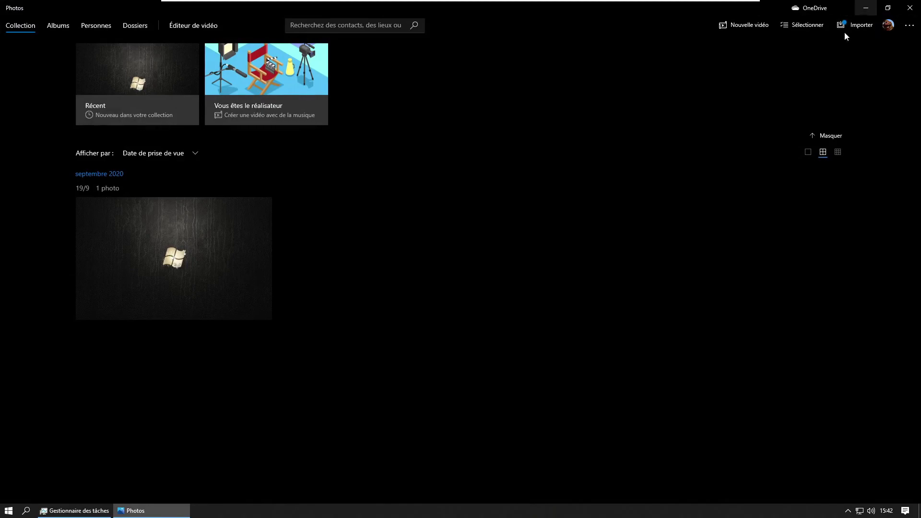
click(857, 13)
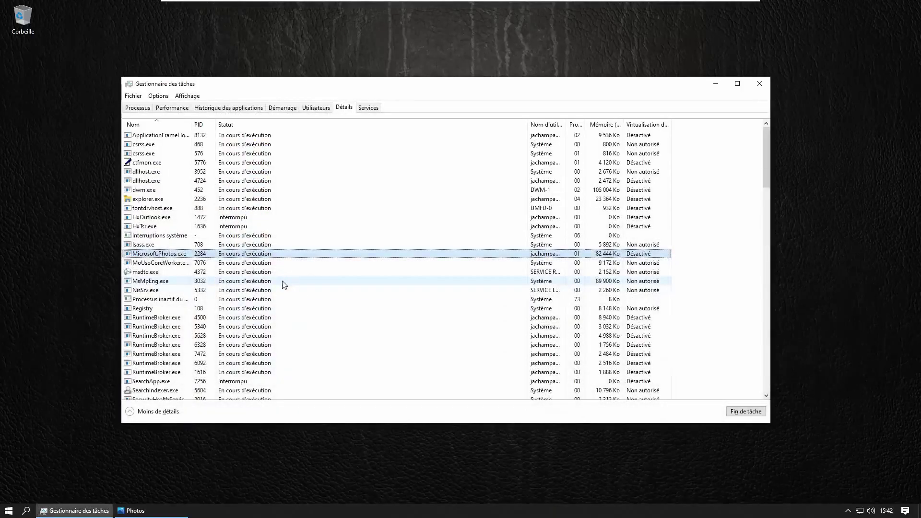
right_click(155, 256)
mouse_move(268, 296)
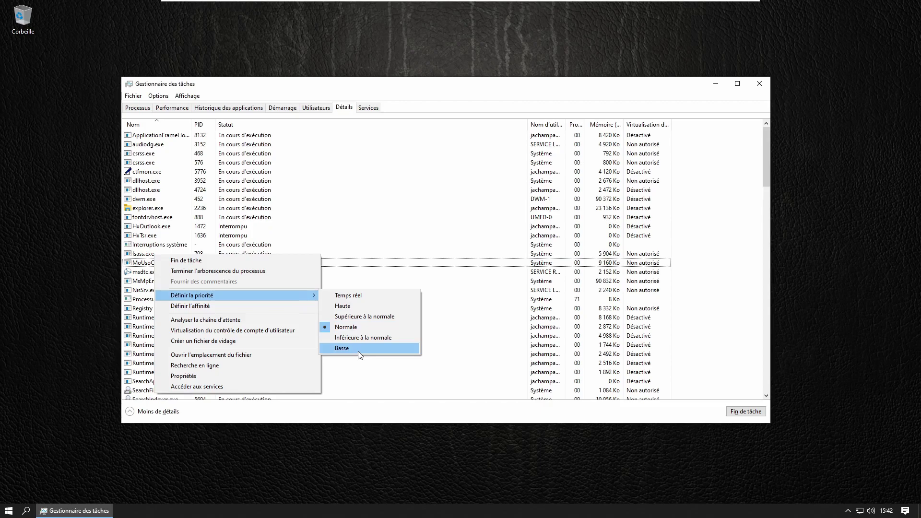
click(352, 305)
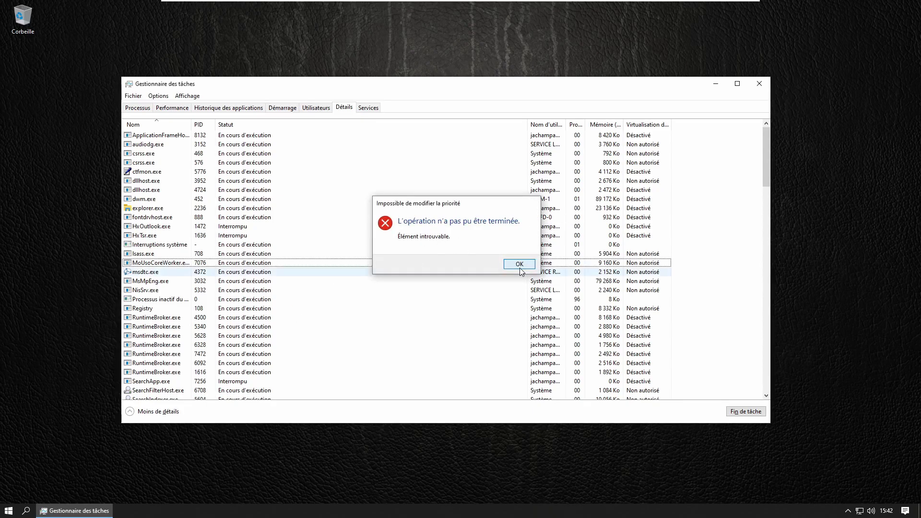
click(520, 265)
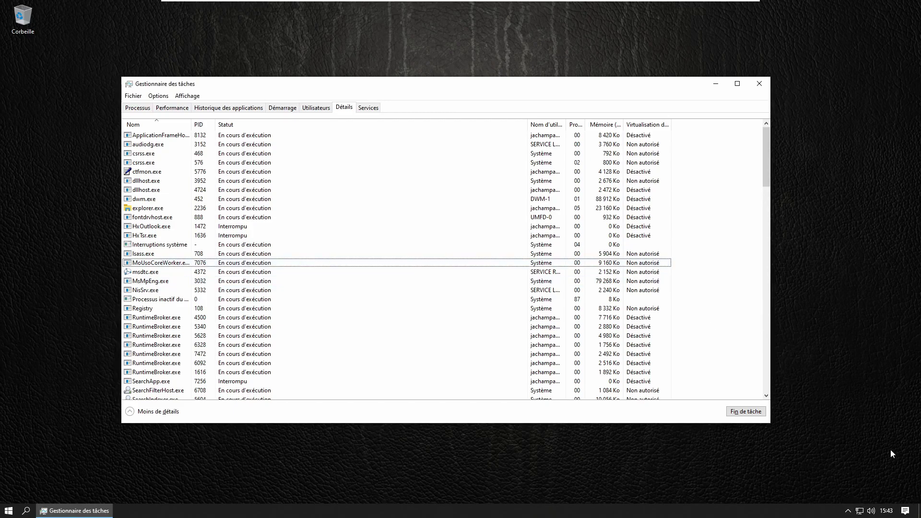
Check the Microsoft Store notification in the notification centre and close the centre.
click(905, 511)
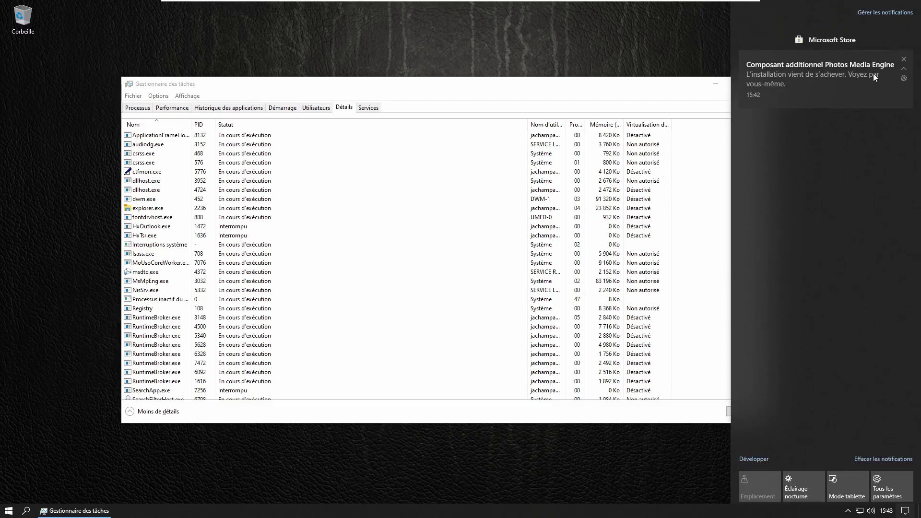
click(514, 88)
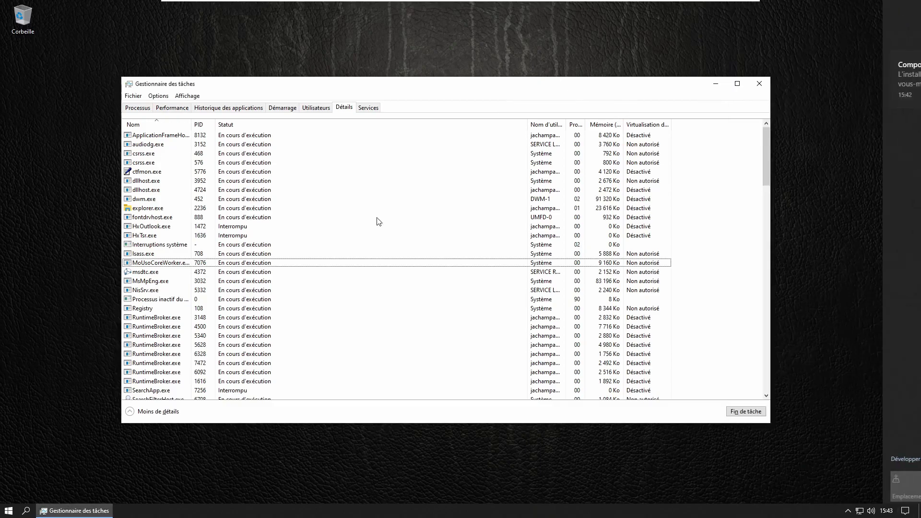
Choose the Haute priority for explorer.exe in the Détails list, then cancel the change at the confirmation.
right_click(150, 211)
mouse_move(213, 253)
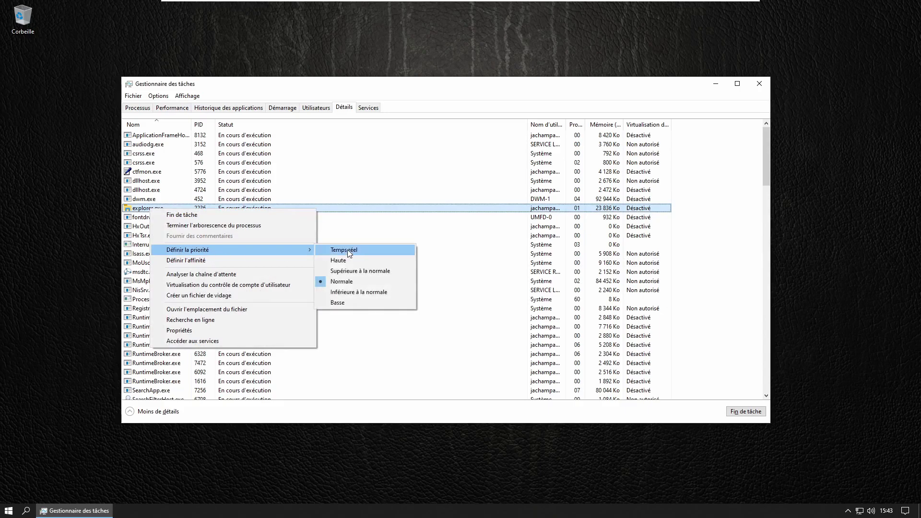
click(353, 265)
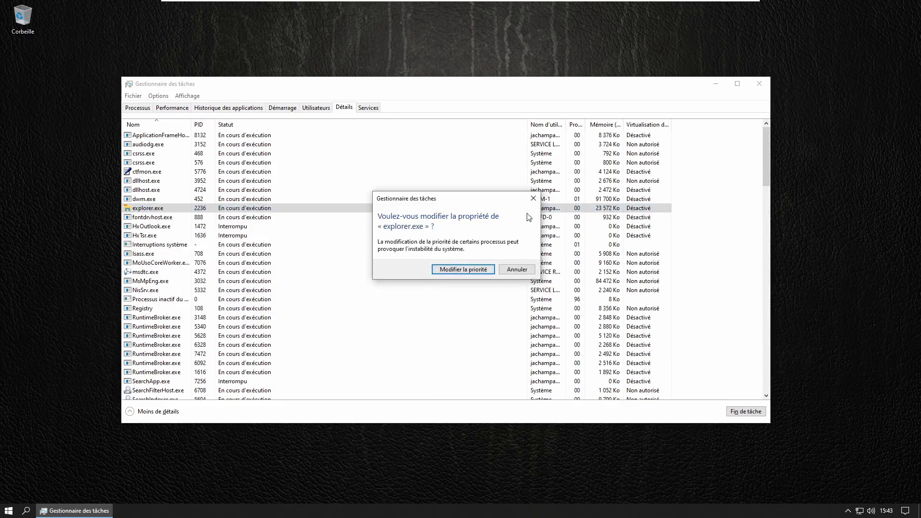
click(530, 267)
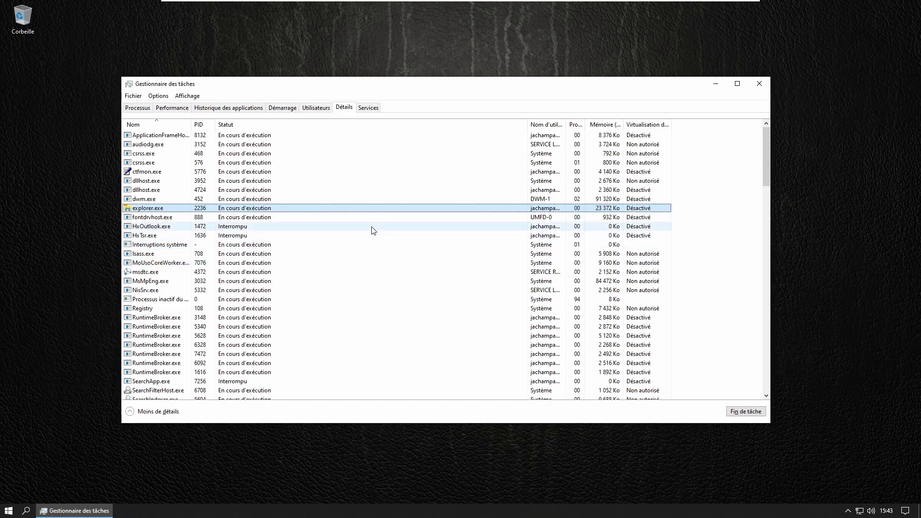
Look through the remaining processes down to the end of the Détails list.
scroll(374, 231, down, 15)
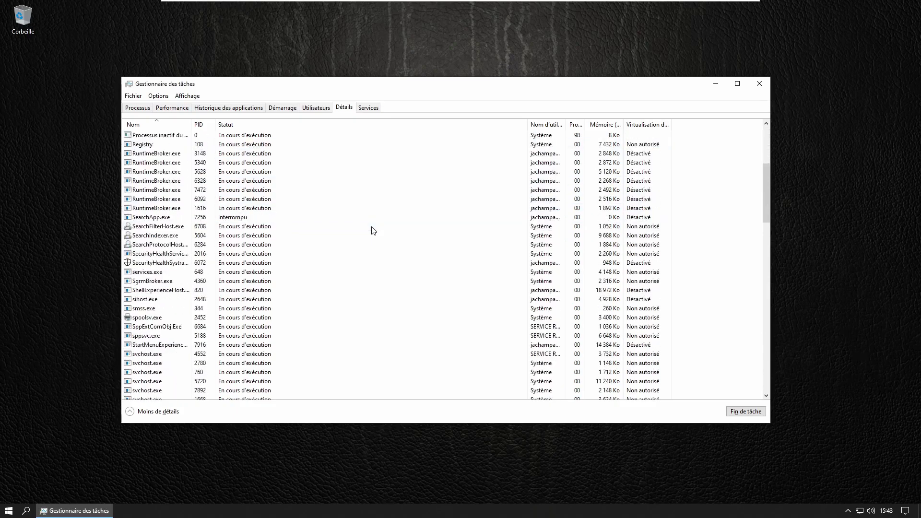
scroll(372, 231, down, 10)
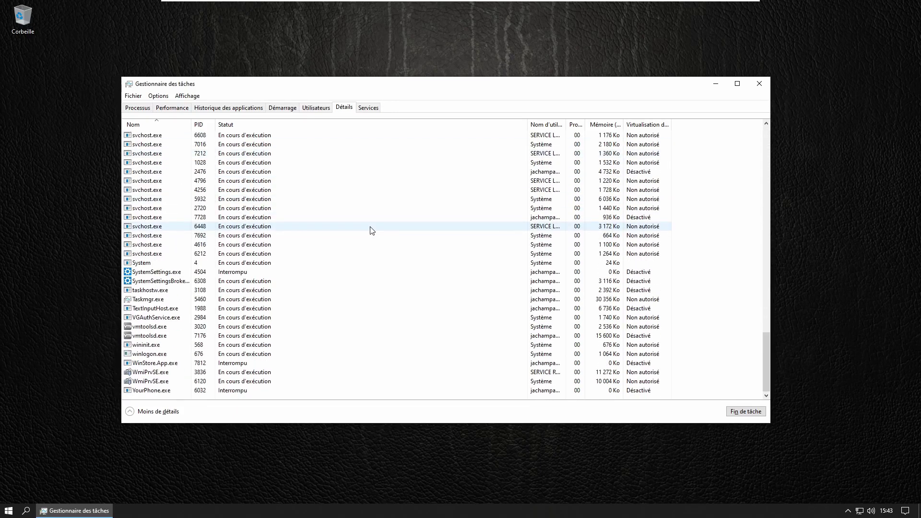
Select explorer.exe near the start of the Détails list and review the available Task Manager options without changing any.
scroll(373, 232, up, 12)
click(375, 209)
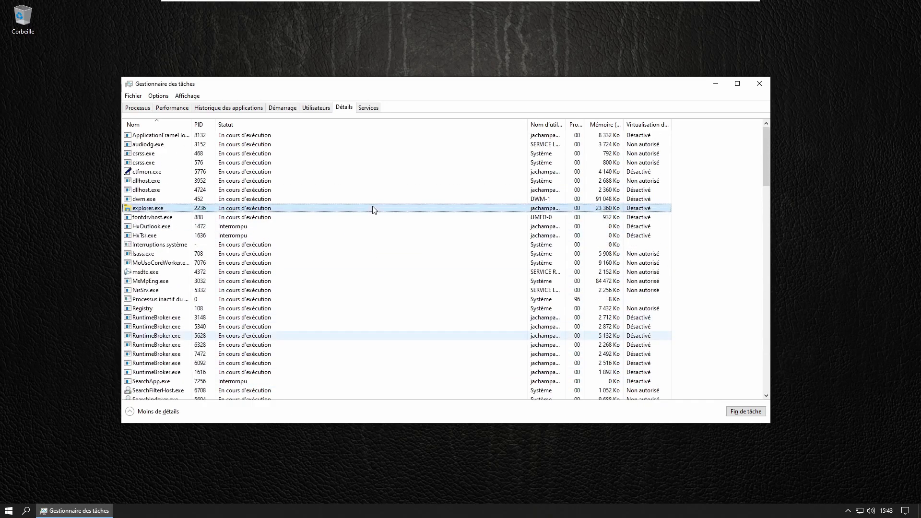
click(158, 96)
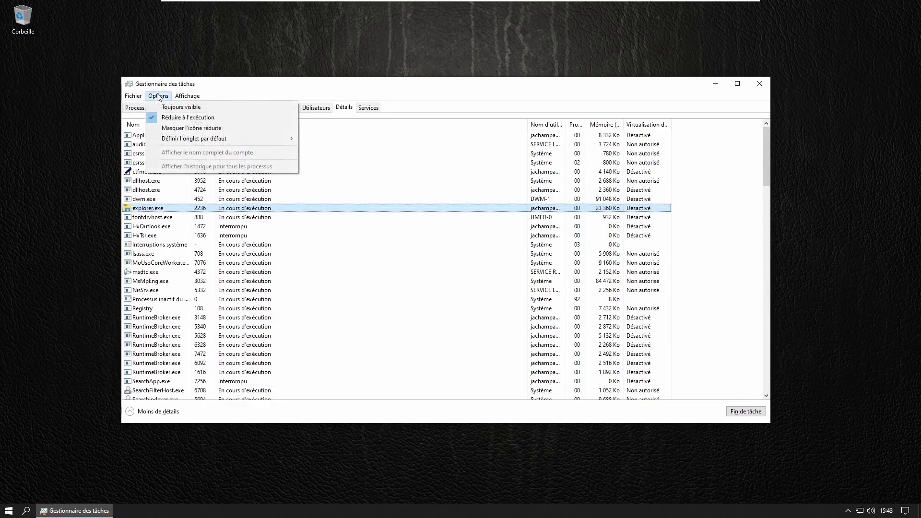
click(241, 77)
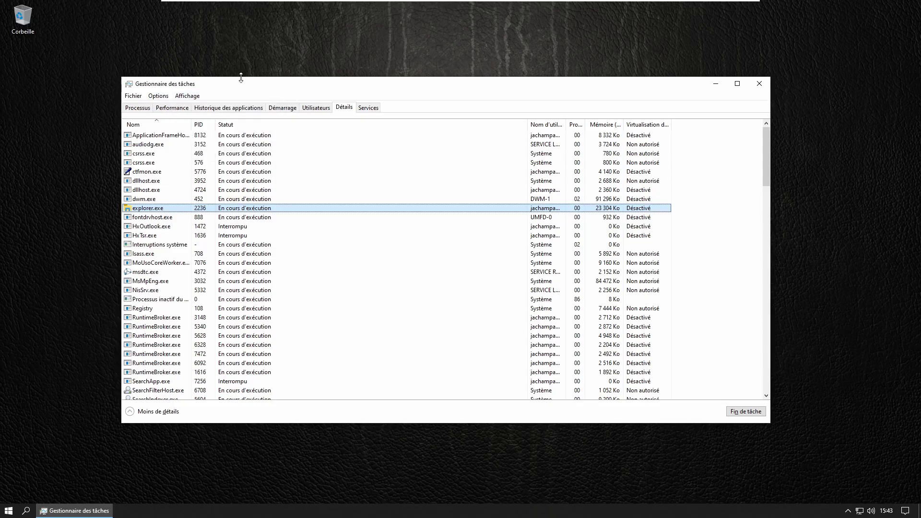
Return to the Processus view, then close the Task Manager.
click(136, 109)
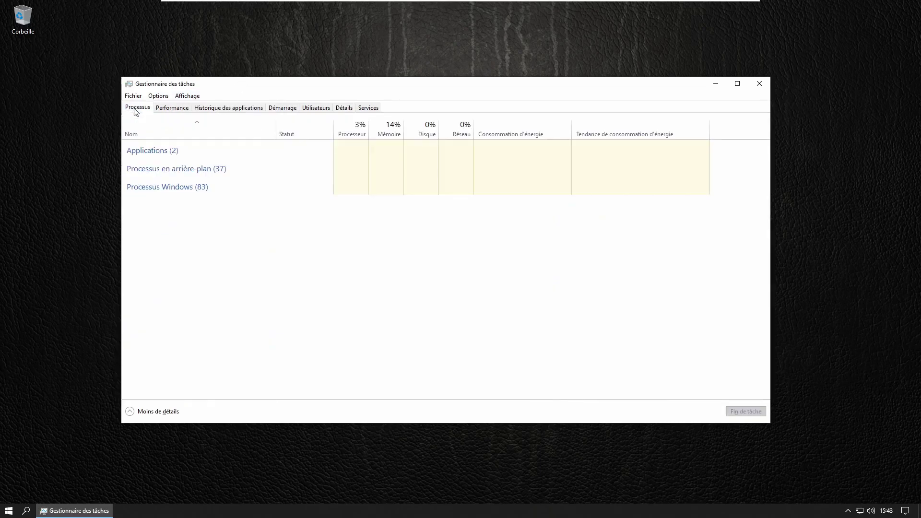
drag(607, 87, 601, 91)
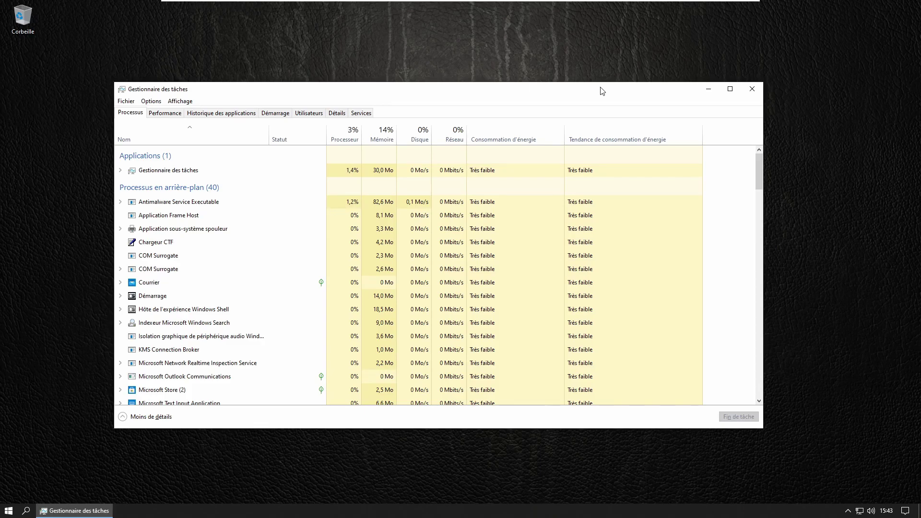
mouse_move(592, 91)
mouse_down()
mouse_move(606, 103)
mouse_move(588, 105)
mouse_up()
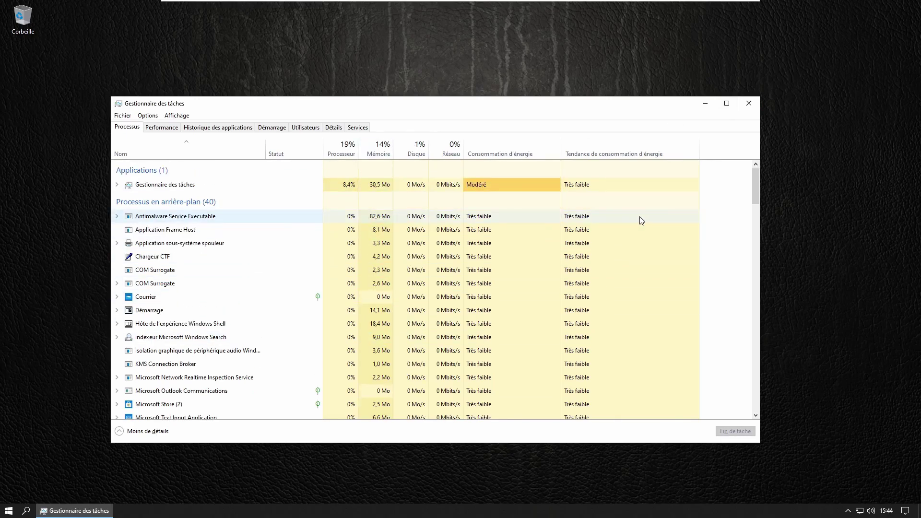
click(748, 103)
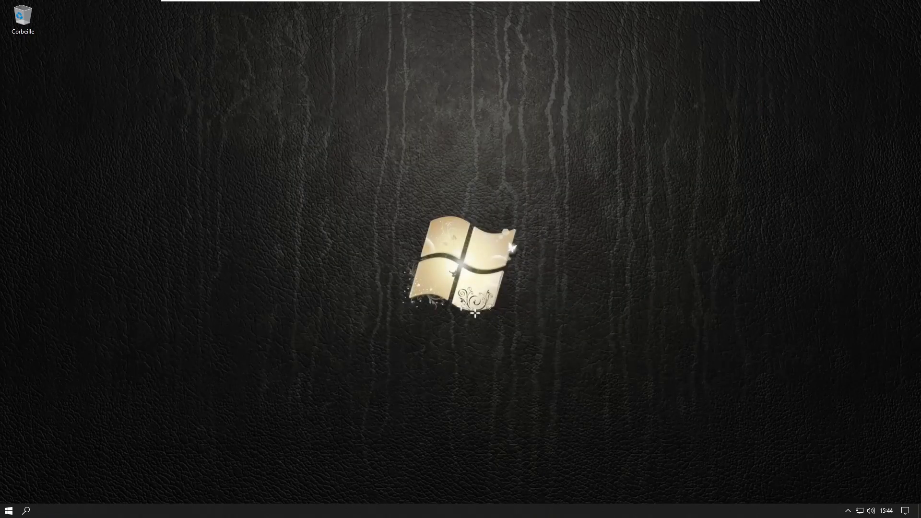